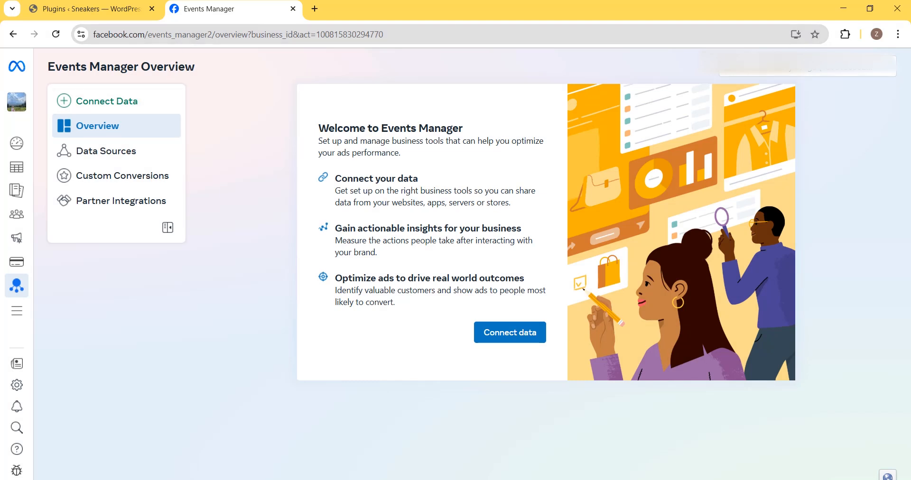
# Step: Switch Events Manager to the MAKEUP & STYLIS BROW business account
pyautogui.click(836, 79)
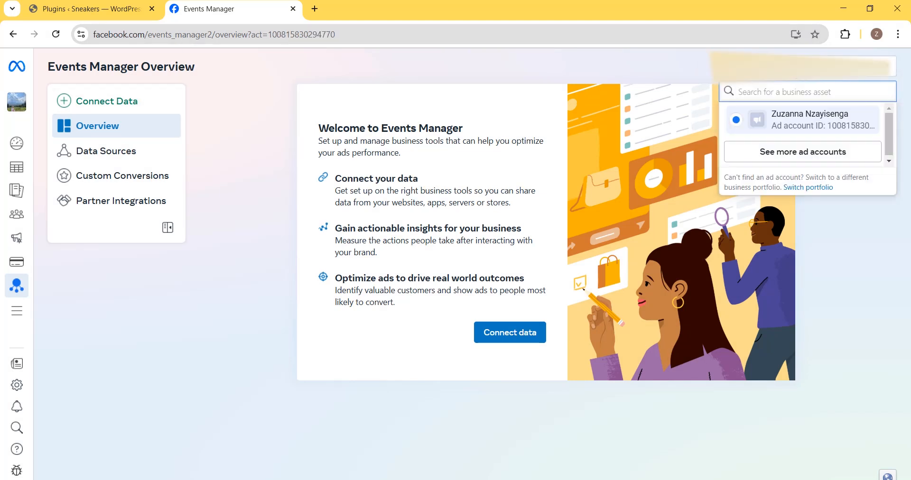
pyautogui.click(799, 155)
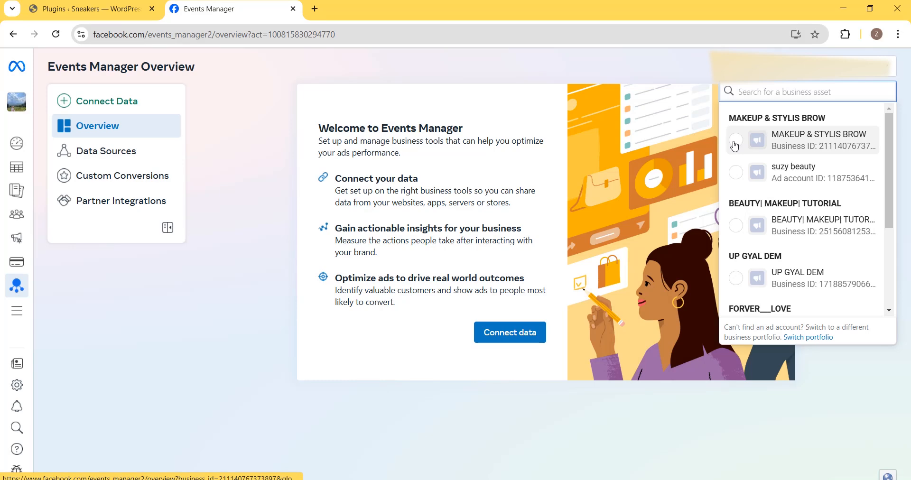
pyautogui.click(735, 141)
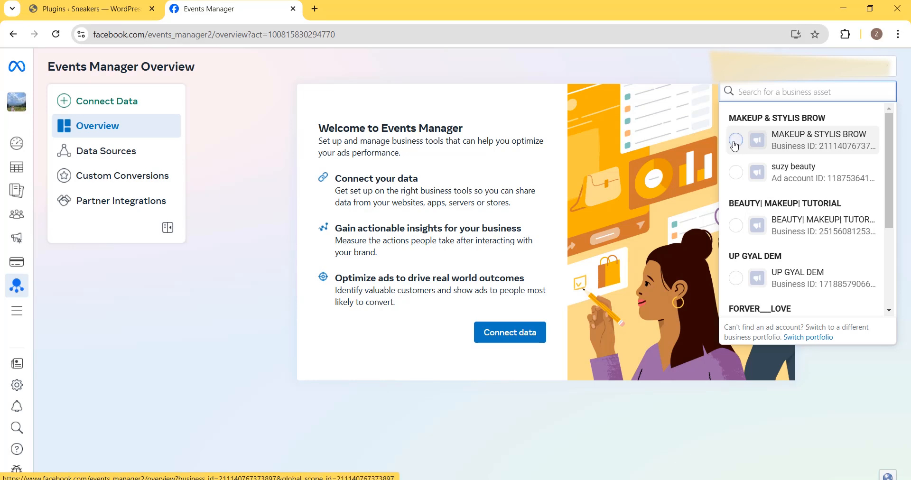
# Step: Connect a new Web data source and create its dataset with the name "hyeptread"
pyautogui.click(95, 95)
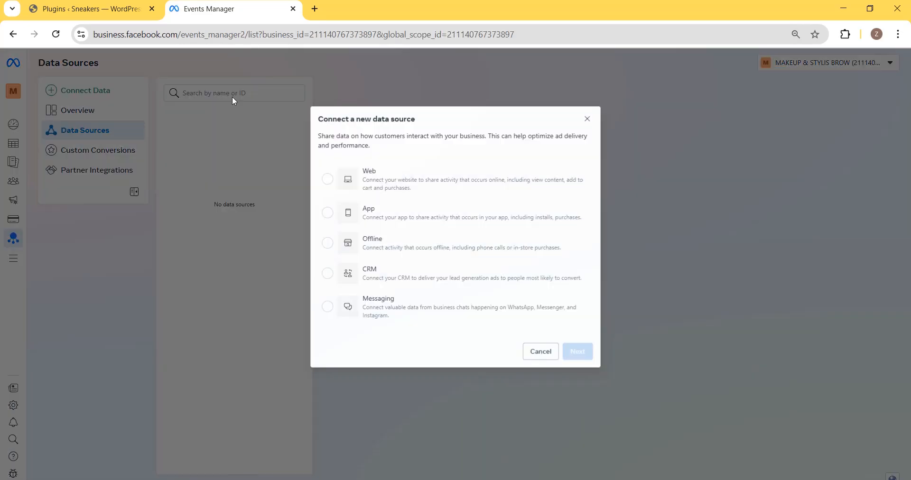
pyautogui.click(327, 180)
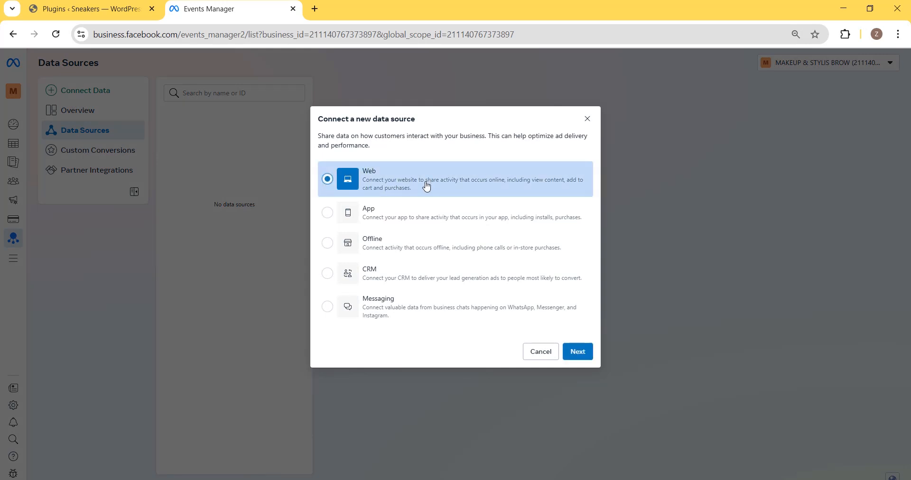
pyautogui.click(577, 351)
pyautogui.click(377, 212)
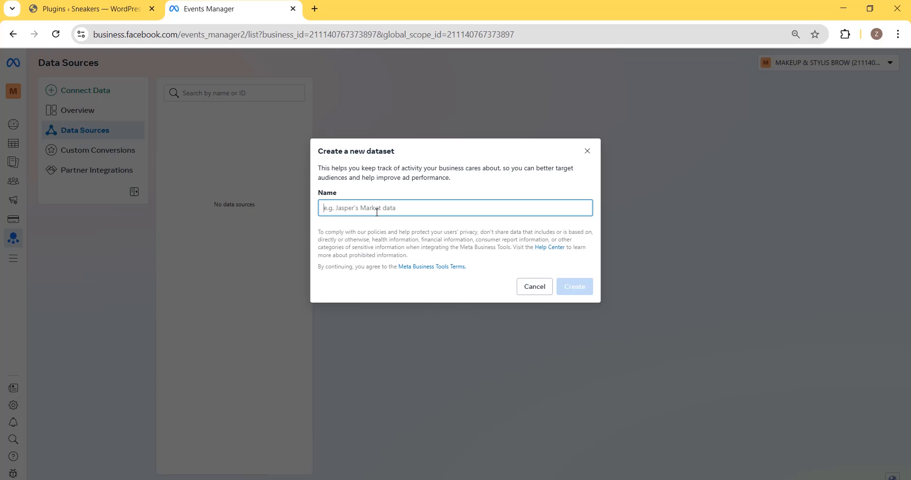
pyautogui.write('hyeptread')
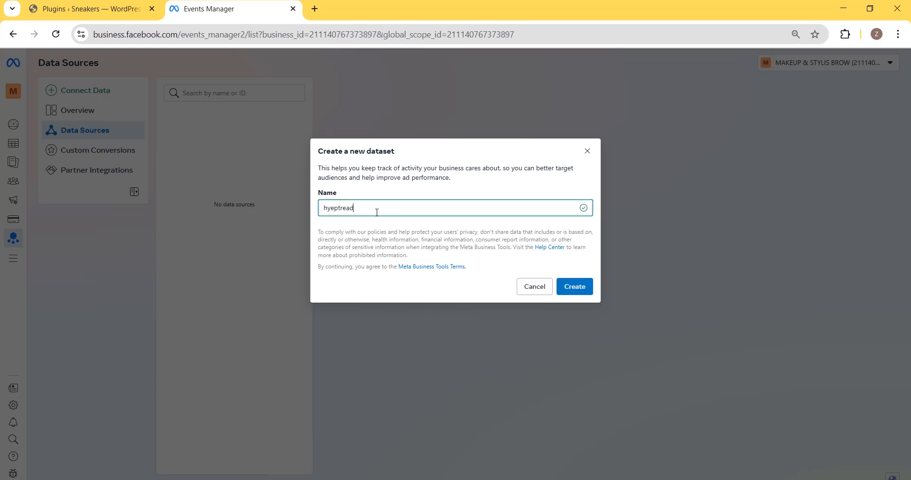
pyautogui.click(574, 286)
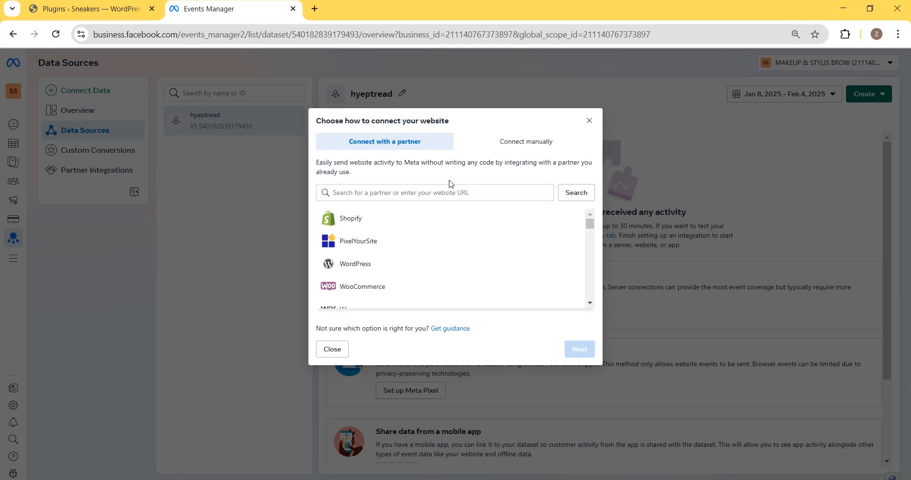
# Step: Set the website to connect manually with Meta Pixel only, finish the instructions dialog, and copy the pixel base code
pyautogui.scroll(-6, 434, 240)
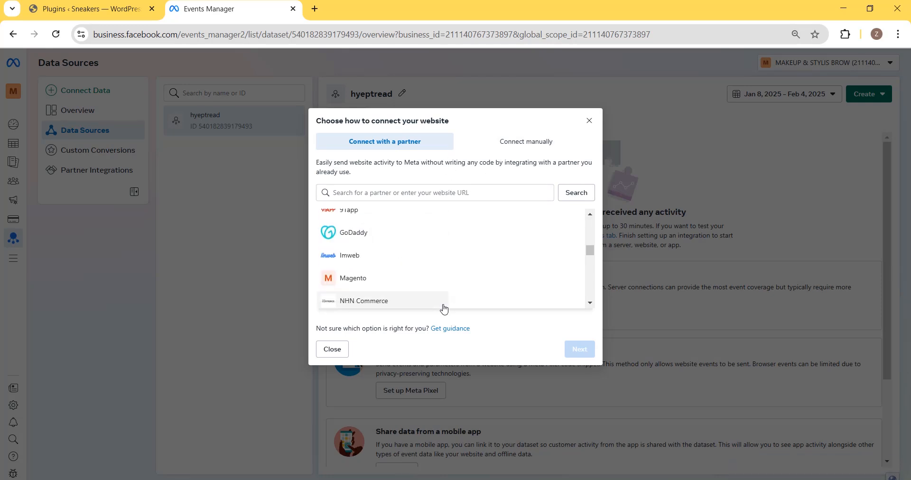
pyautogui.scroll(-3, 493, 281)
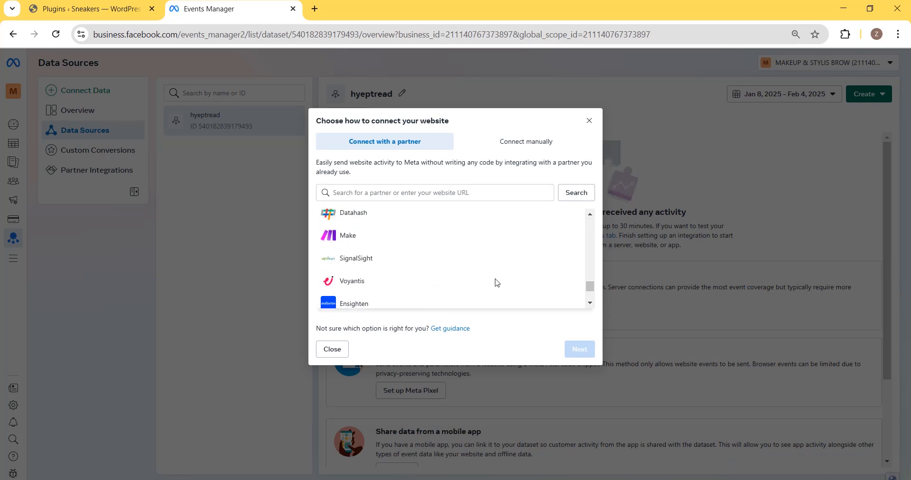
pyautogui.click(531, 148)
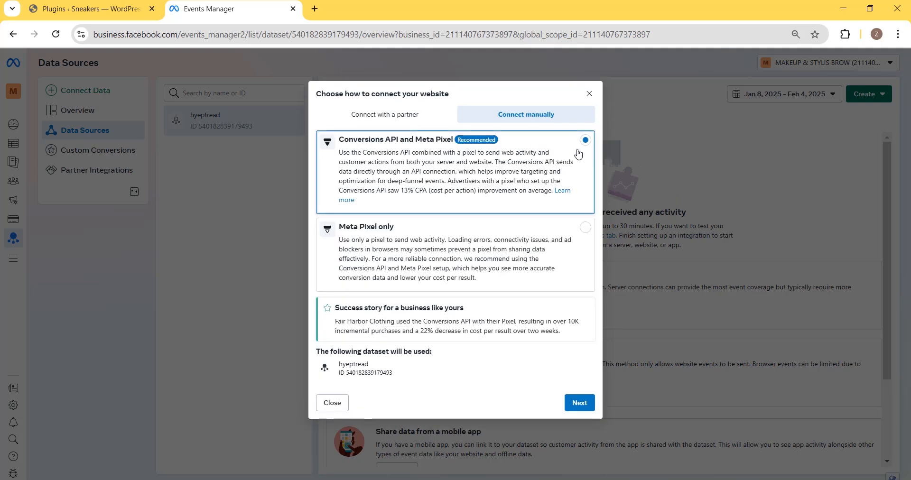
pyautogui.click(491, 249)
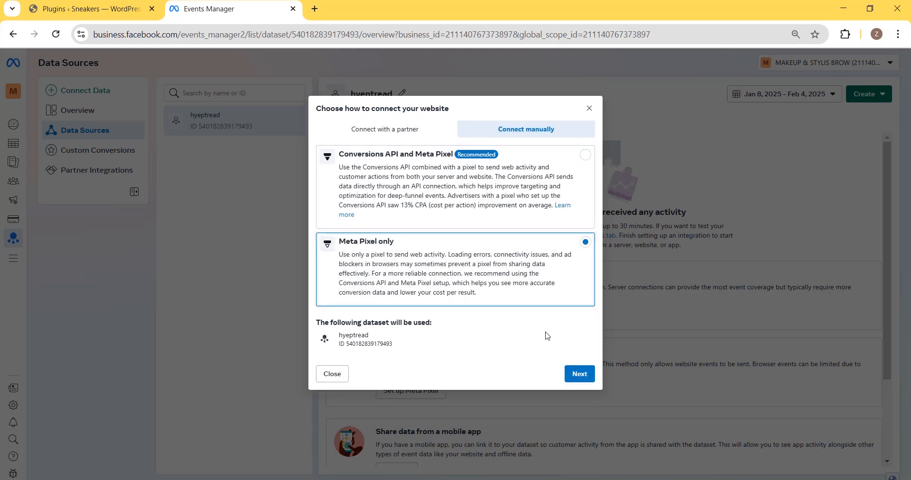
pyautogui.click(580, 379)
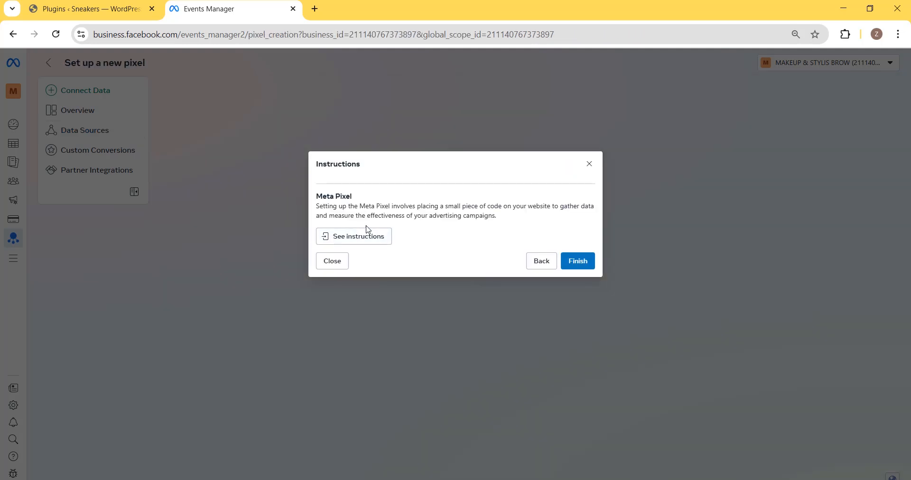
pyautogui.click(579, 264)
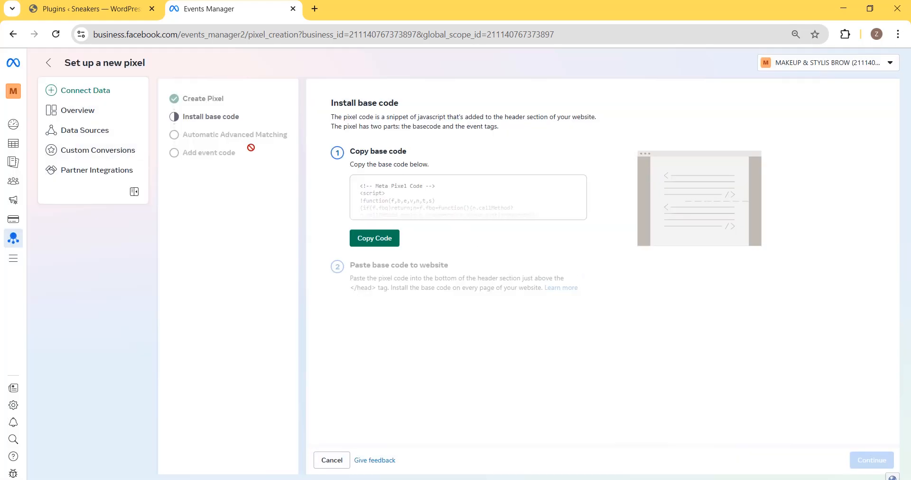
pyautogui.click(375, 238)
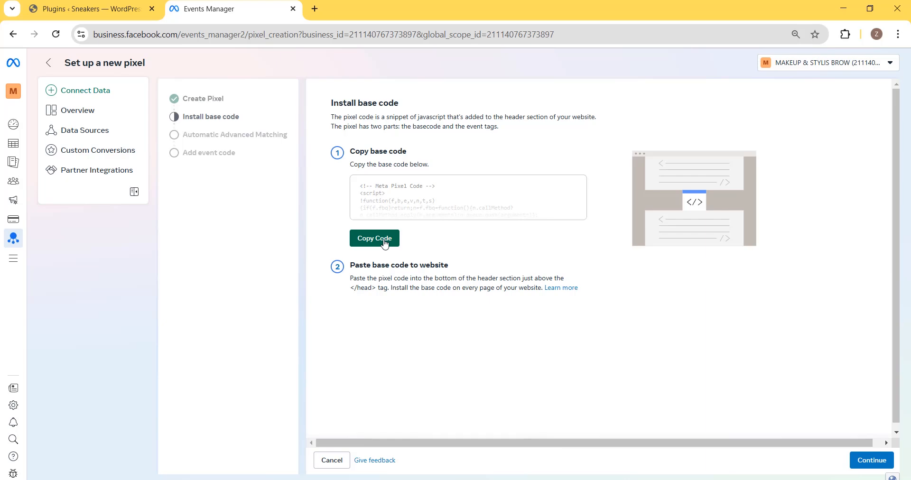
# Step: Switch to the WordPress admin and search for new plugins with the keyword "wp header"
pyautogui.click(93, 10)
pyautogui.scroll(-3, 56, 275)
pyautogui.scroll(-3, 54, 288)
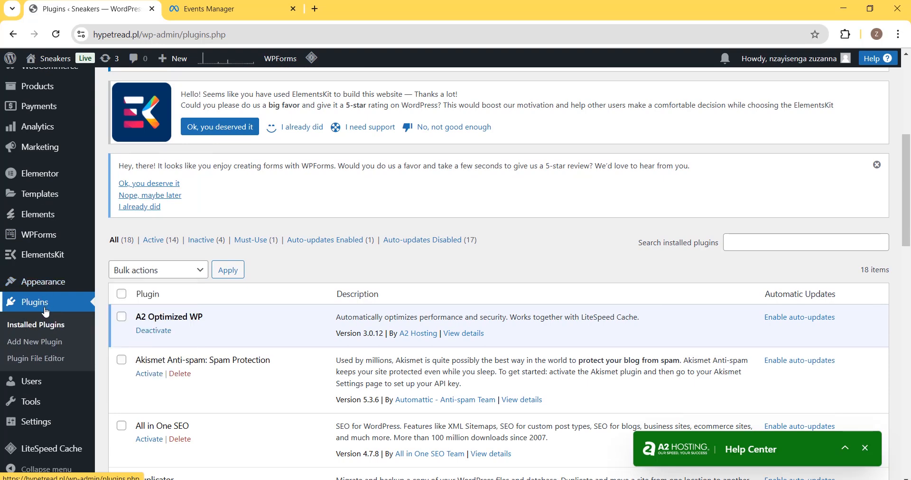
pyautogui.click(50, 342)
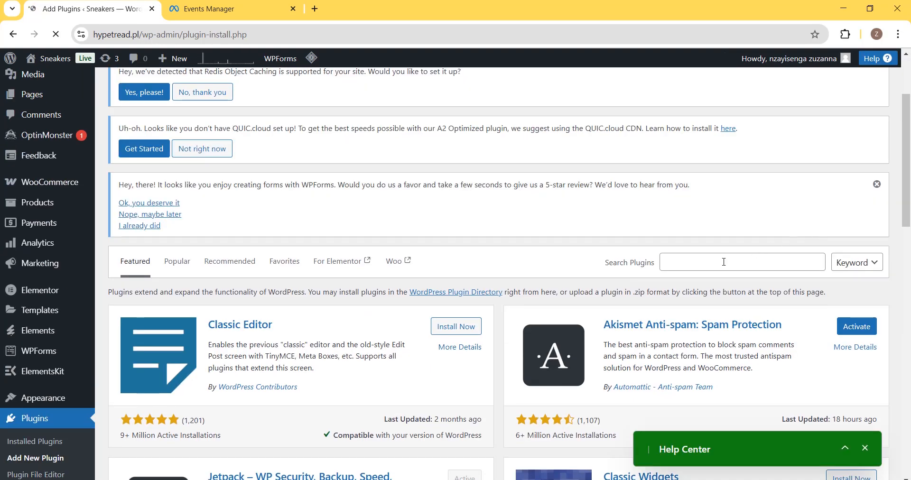
pyautogui.click(703, 265)
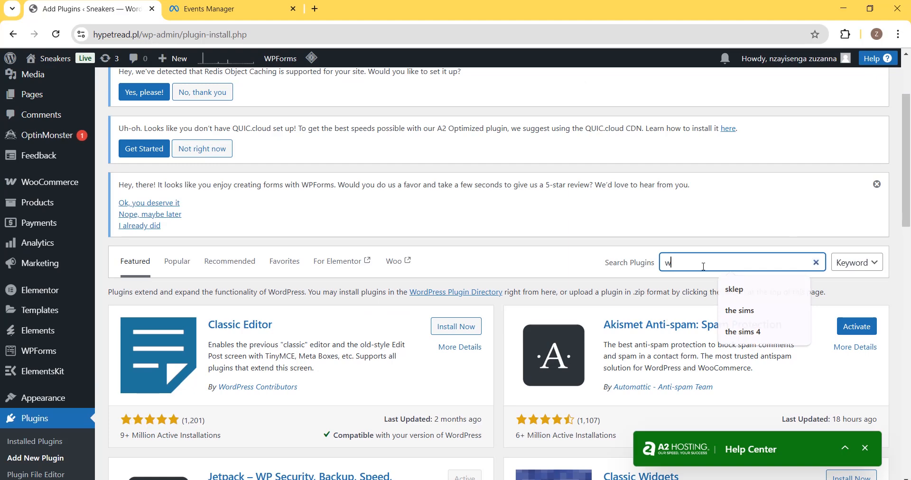
pyautogui.write('wp')
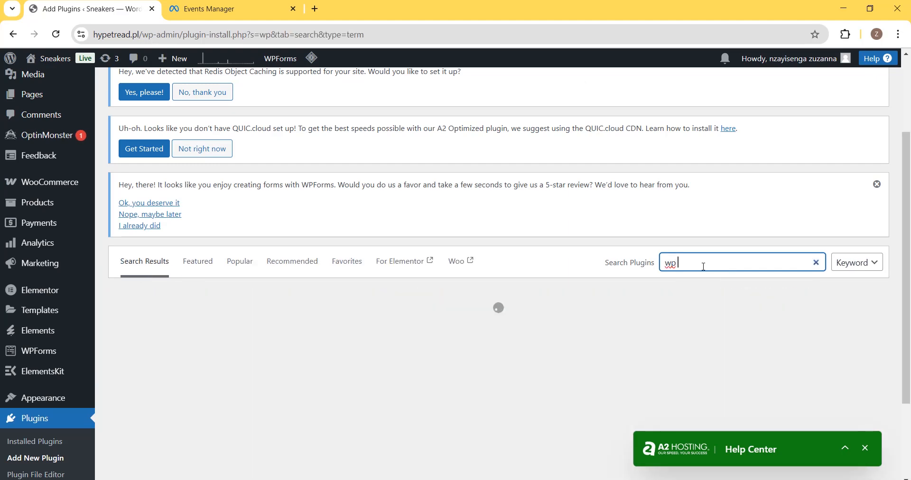
pyautogui.write(' header')
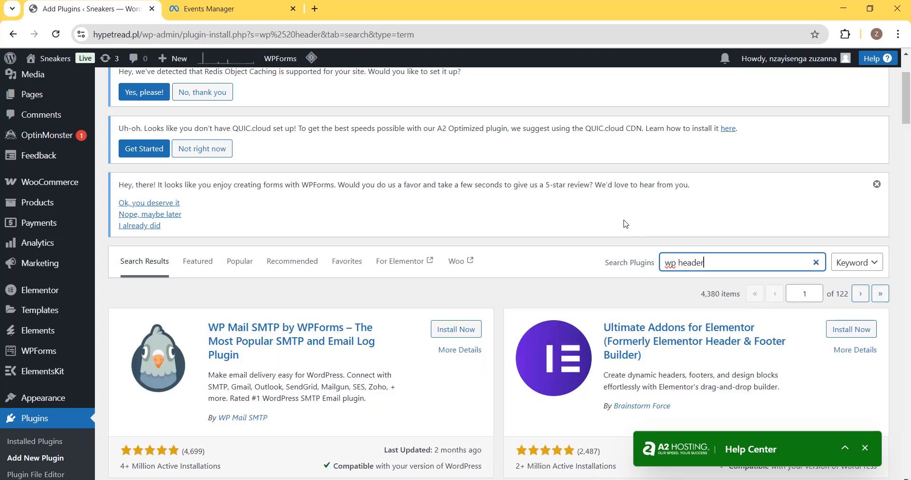
# Step: Install and activate the WPCode – Insert Headers and Footers plugin
pyautogui.scroll(-5, 519, 240)
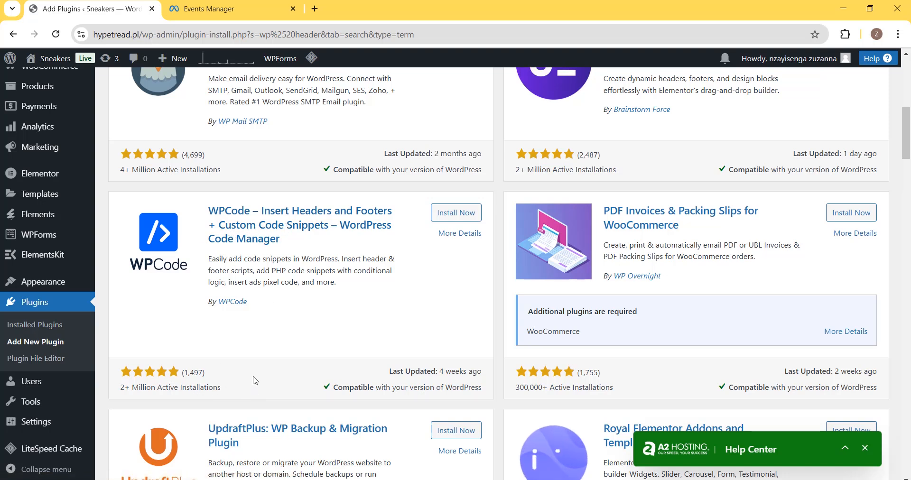
pyautogui.click(460, 215)
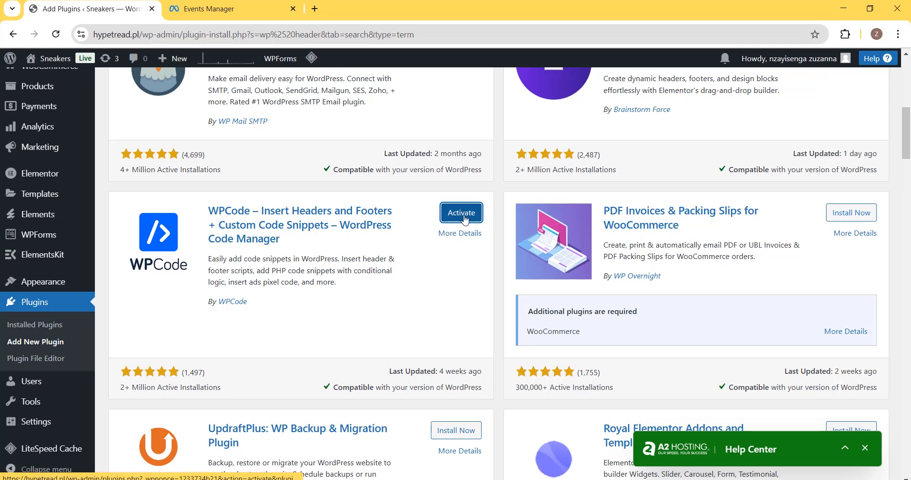
pyautogui.click(465, 220)
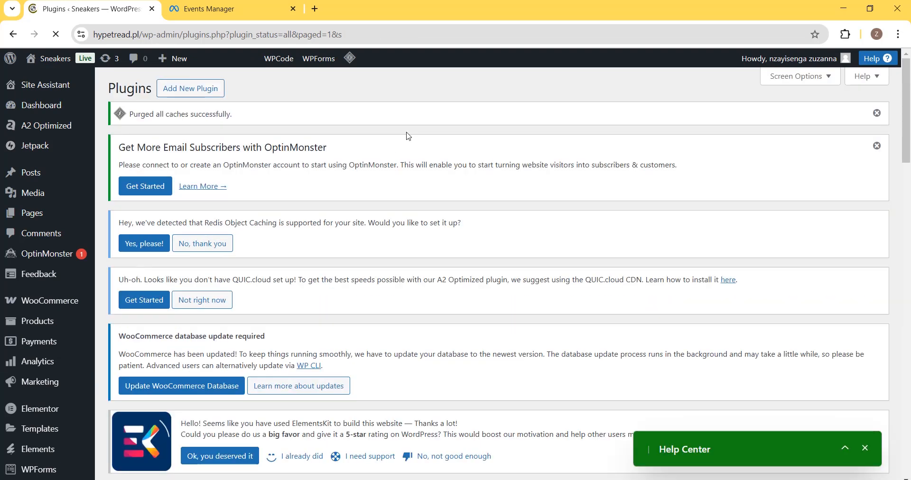
# Step: Paste the copied Meta Pixel base code into the Header section of WPCode's Global Header and Footer page and save the changes
pyautogui.scroll(-5, 81, 213)
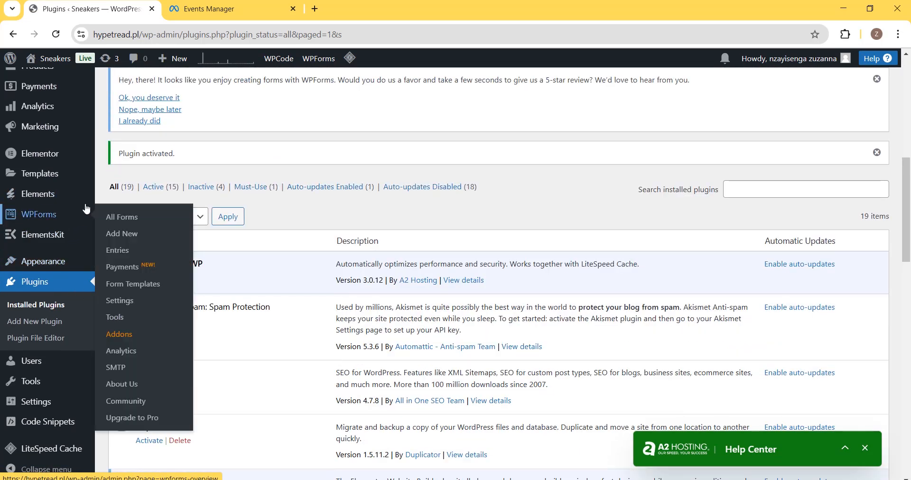
pyautogui.moveTo(79, 184)
pyautogui.scroll(-7, 62, 413)
pyautogui.moveTo(64, 429)
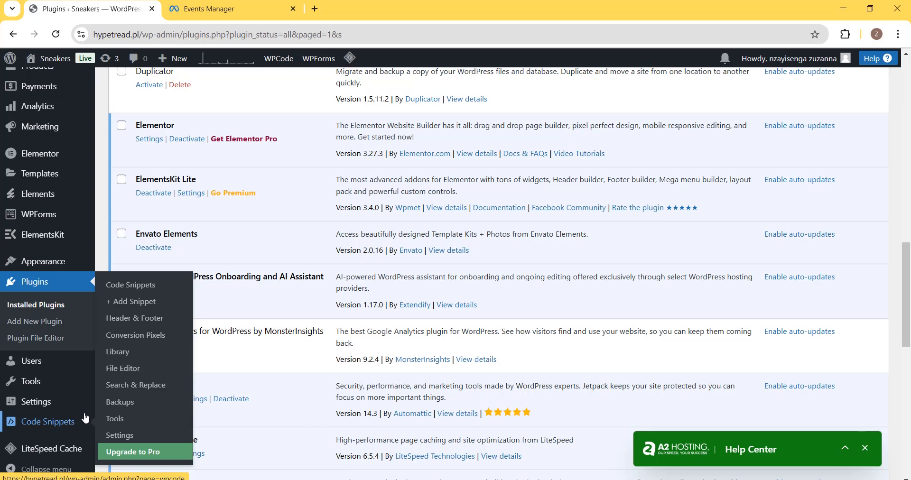
pyautogui.click(137, 321)
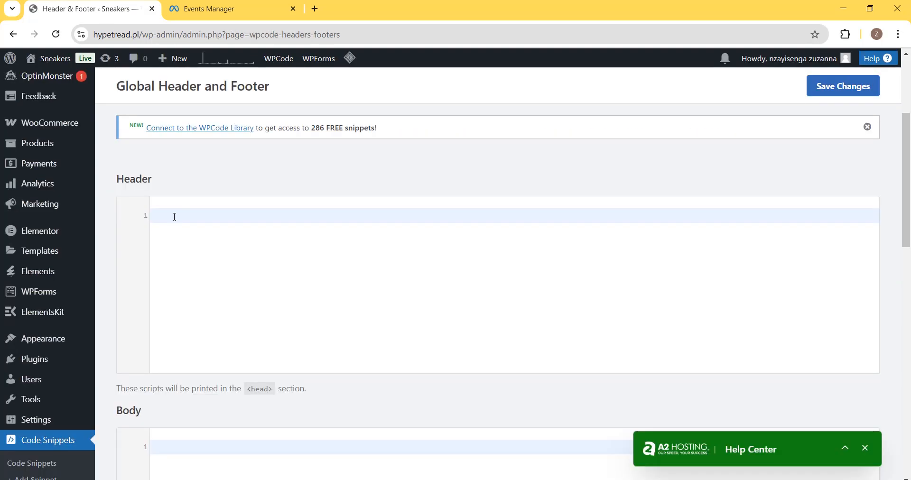
pyautogui.click(174, 217)
pyautogui.hotkey('ctrl', 'v')
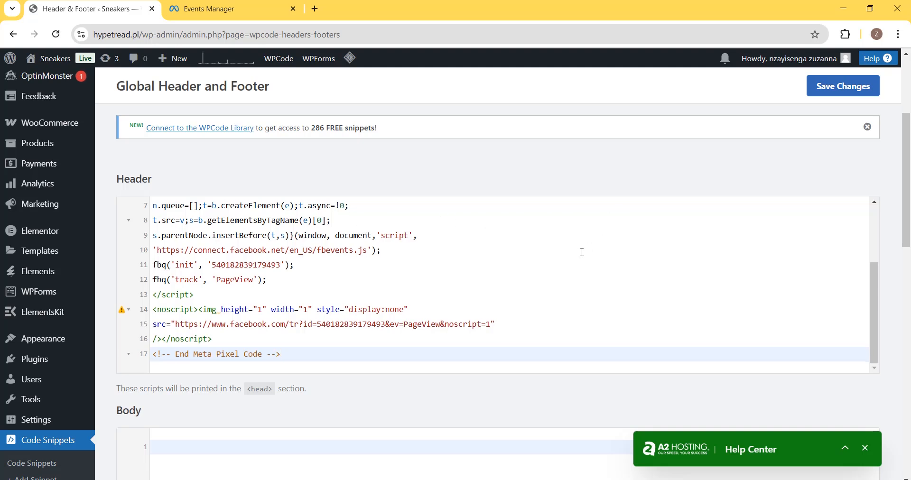
pyautogui.scroll(-2, 589, 247)
pyautogui.scroll(2, 578, 258)
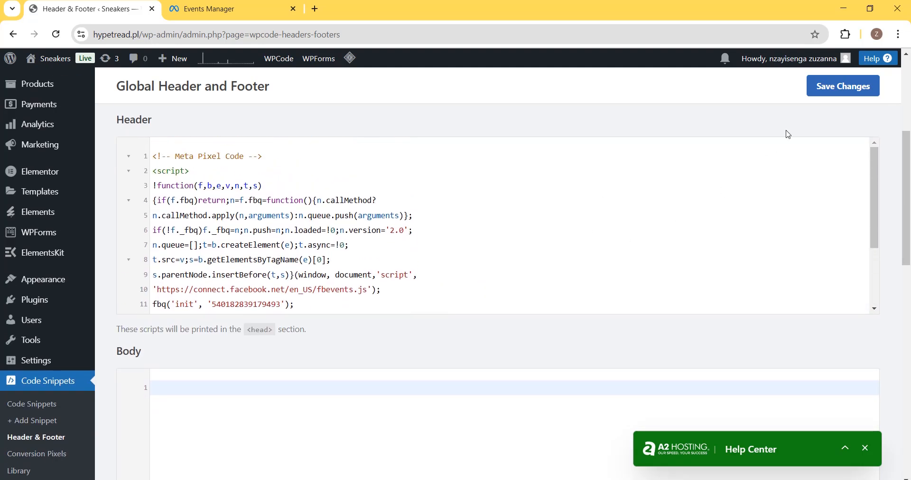
pyautogui.click(831, 90)
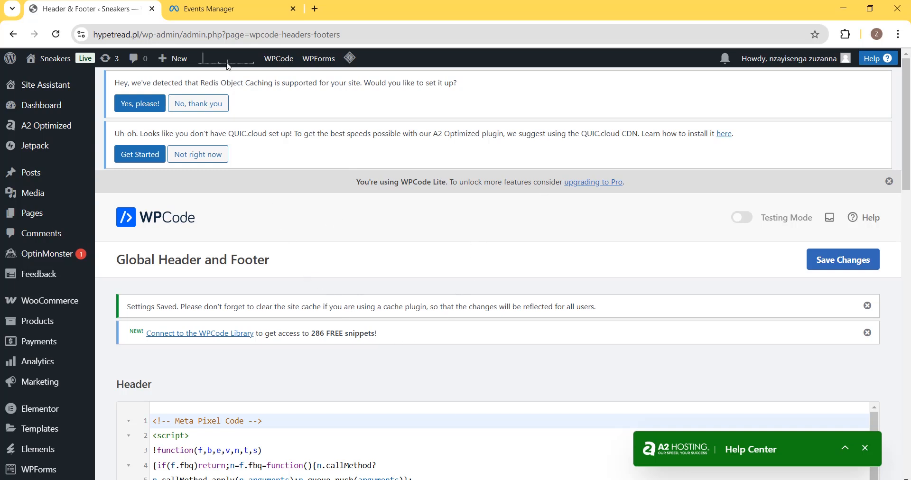
# Step: Return to the pixel setup in Events Manager, turn on Automatic Advanced Matching, and continue to the event code stage
pyautogui.click(221, 6)
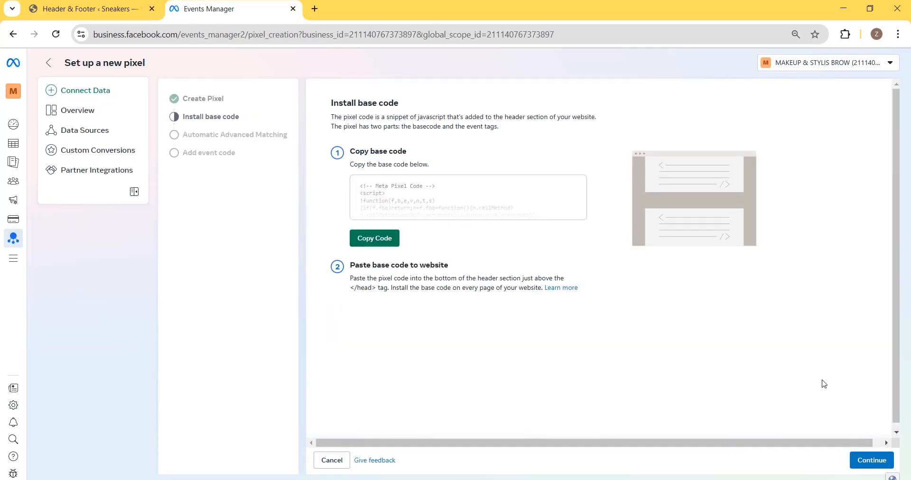
pyautogui.click(878, 460)
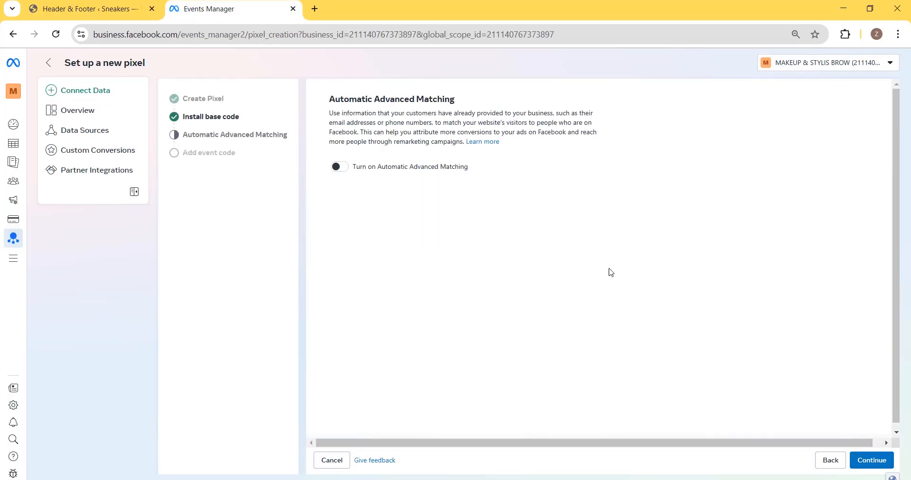
pyautogui.click(340, 167)
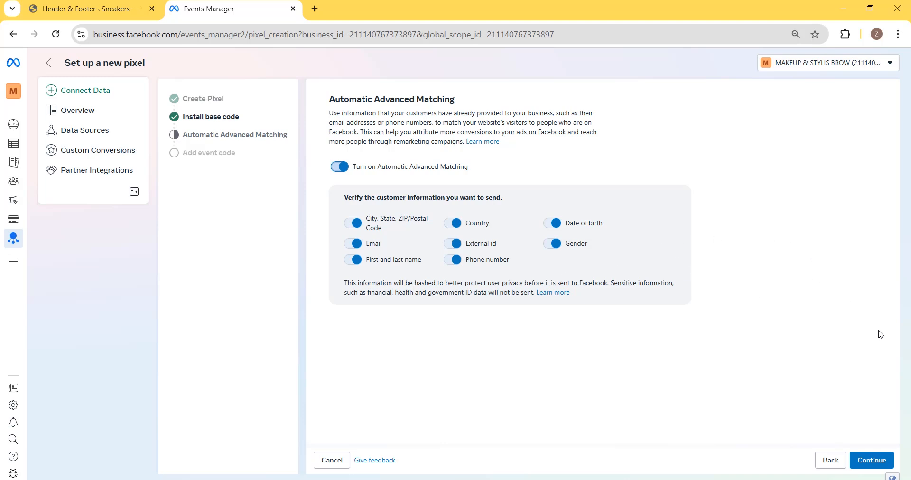
pyautogui.click(870, 460)
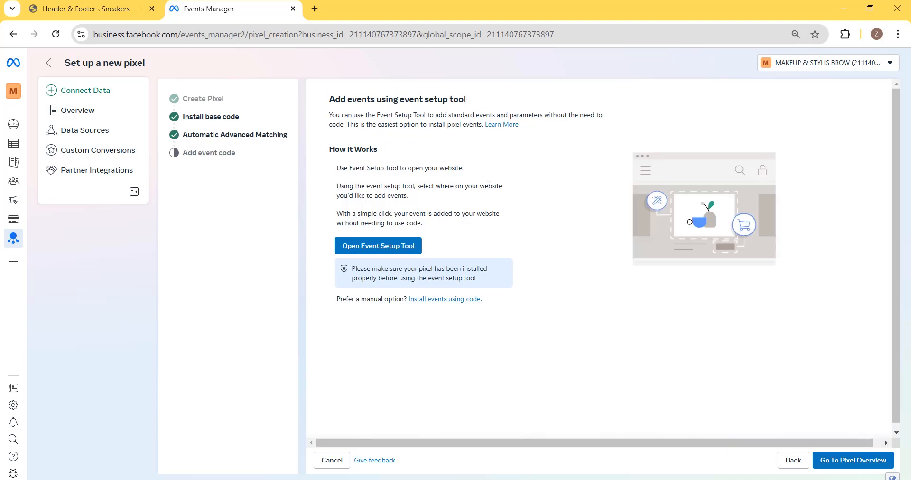
# Step: Start the Event Setup Tool and copy the site's domain from the address of the WordPress admin page
pyautogui.click(393, 252)
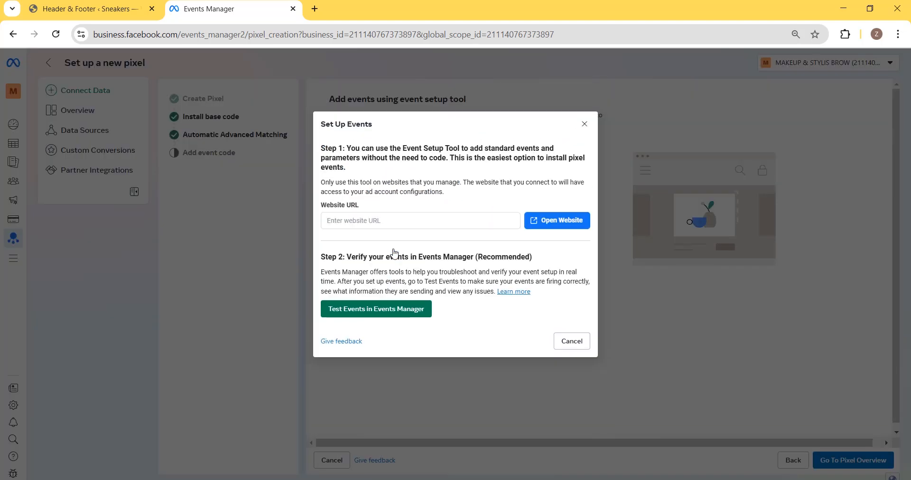
pyautogui.click(419, 220)
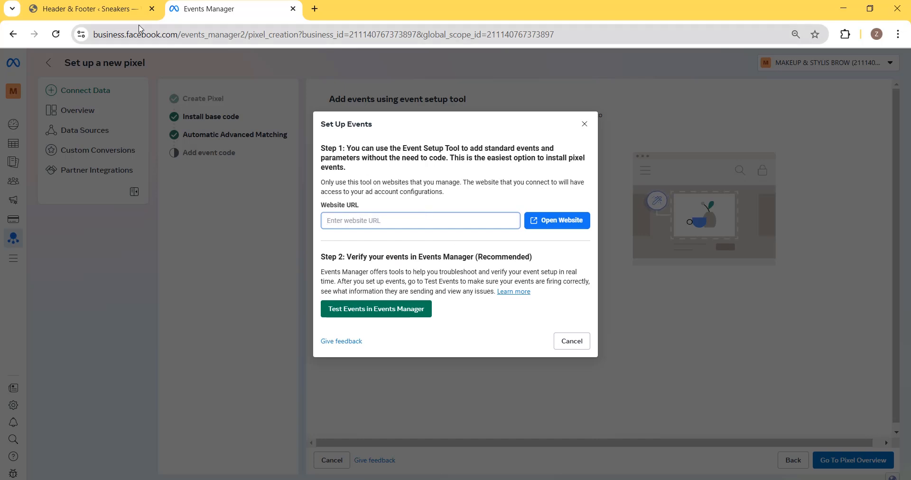
pyautogui.click(125, 6)
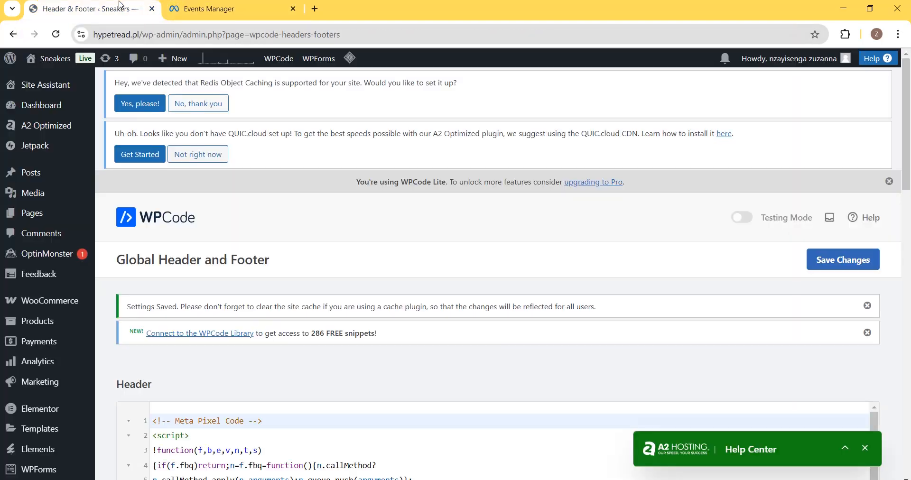
pyautogui.doubleClick(139, 34)
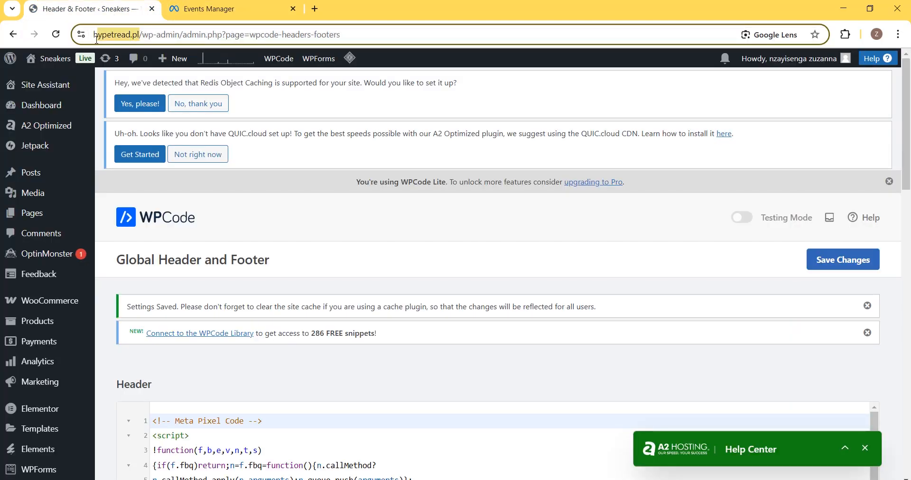
pyautogui.rightClick(125, 38)
pyautogui.click(161, 144)
pyautogui.click(228, 9)
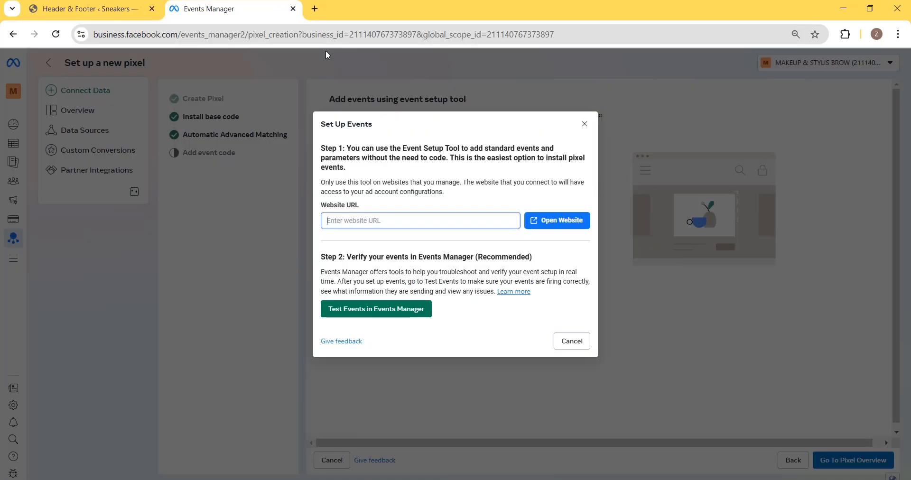
pyautogui.rightClick(360, 221)
pyautogui.click(387, 338)
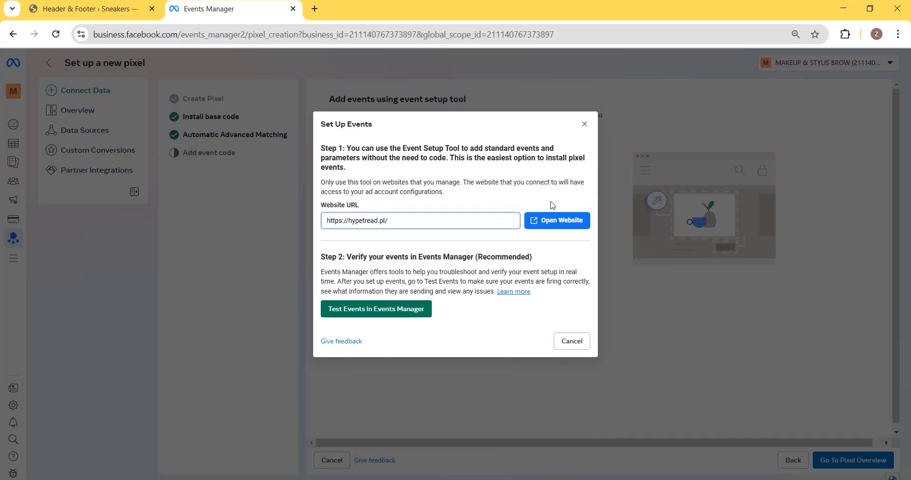
pyautogui.click(551, 222)
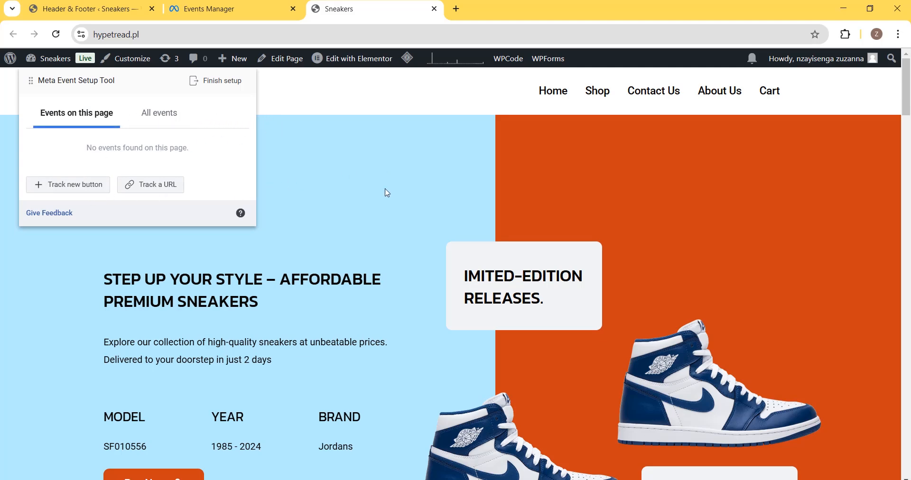
# Step: Track the Buy Now button in the home page's hero section as an Add to Cart event
pyautogui.scroll(-3, 389, 193)
pyautogui.scroll(-3, 443, 209)
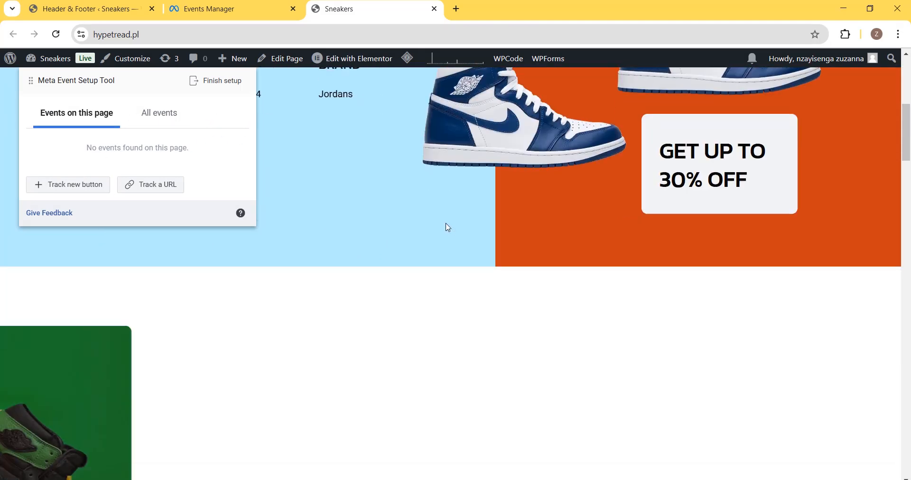
pyautogui.scroll(4, 408, 213)
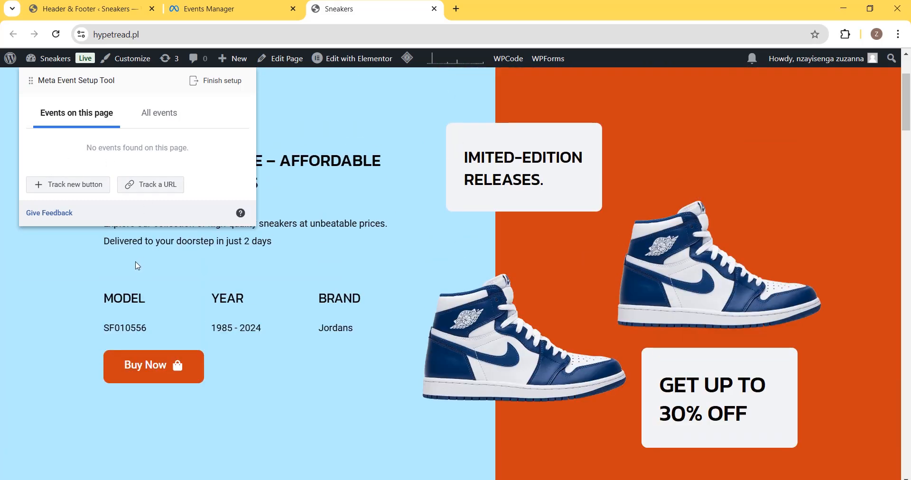
pyautogui.click(85, 189)
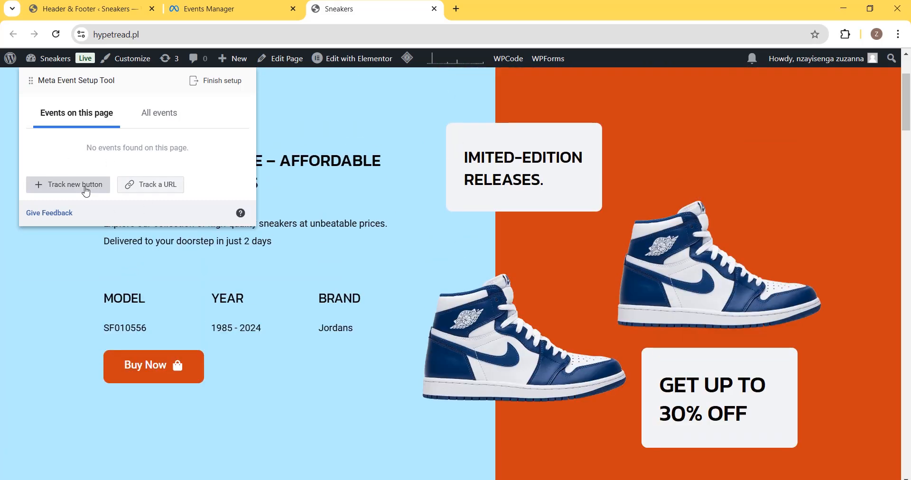
pyautogui.click(156, 366)
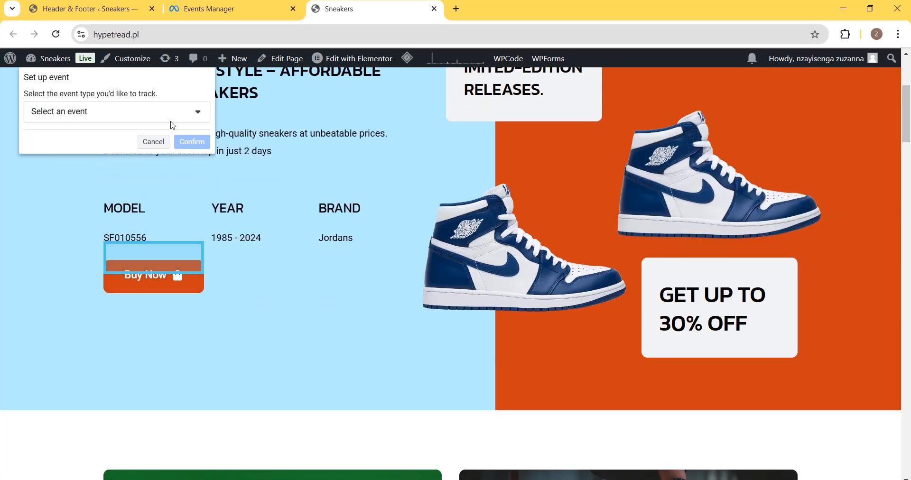
pyautogui.click(169, 116)
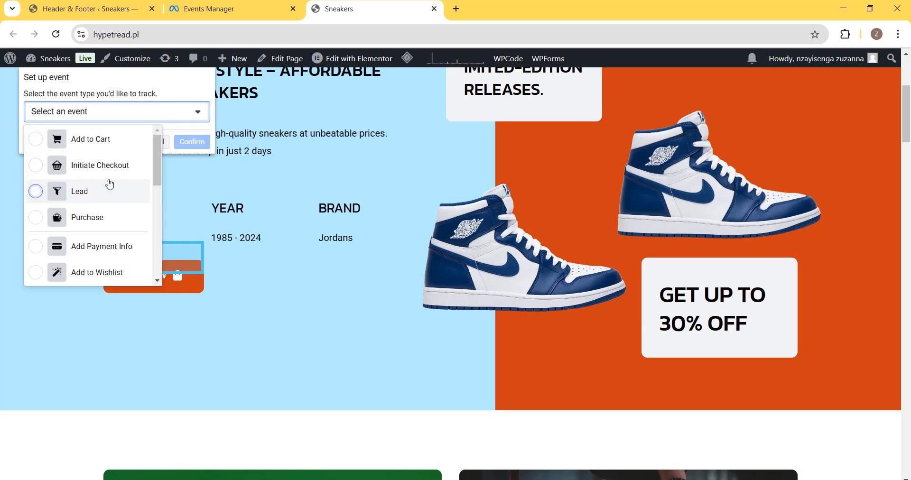
pyautogui.scroll(-4, 100, 212)
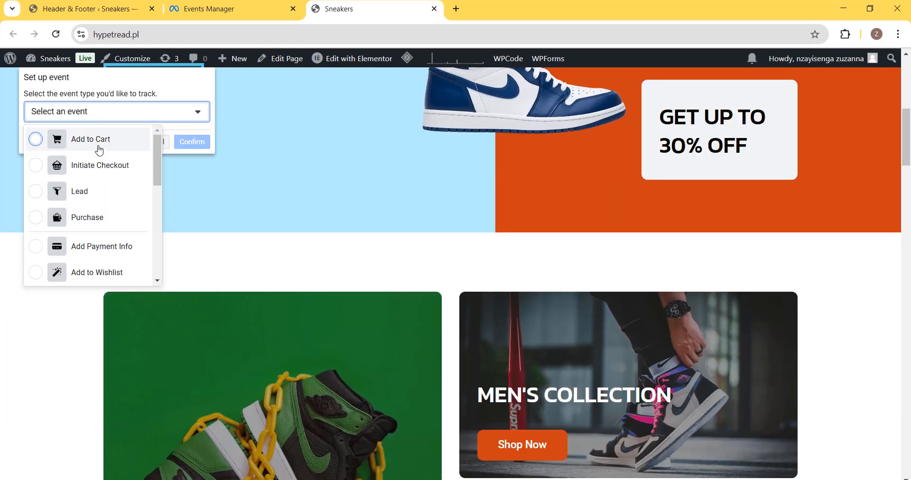
pyautogui.click(100, 150)
# Step: Exclude the value from the Buy Now event, set its currency to PLN, and confirm the event
pyautogui.click(152, 229)
pyautogui.click(74, 263)
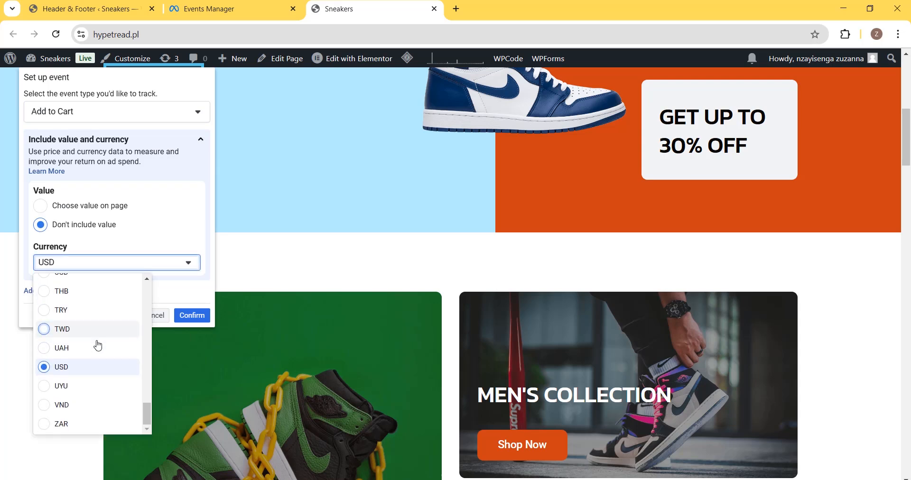
pyautogui.scroll(3, 86, 360)
pyautogui.scroll(3, 83, 343)
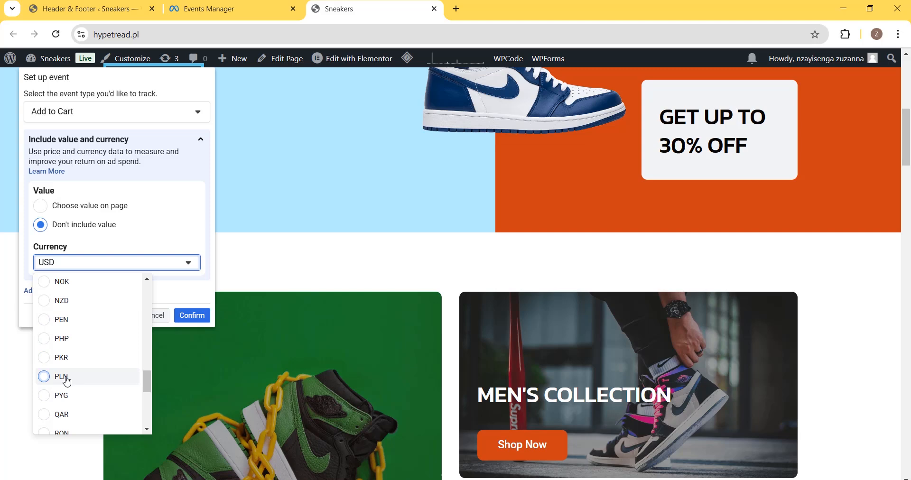
pyautogui.click(68, 378)
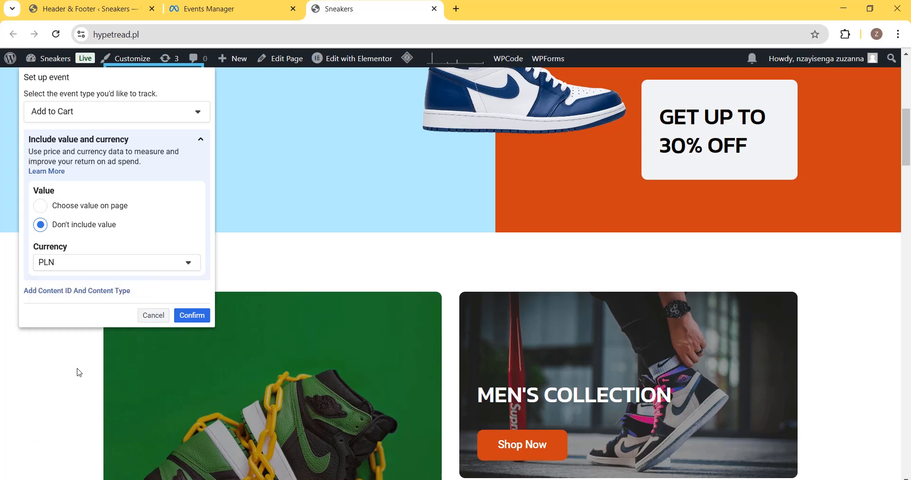
pyautogui.click(192, 317)
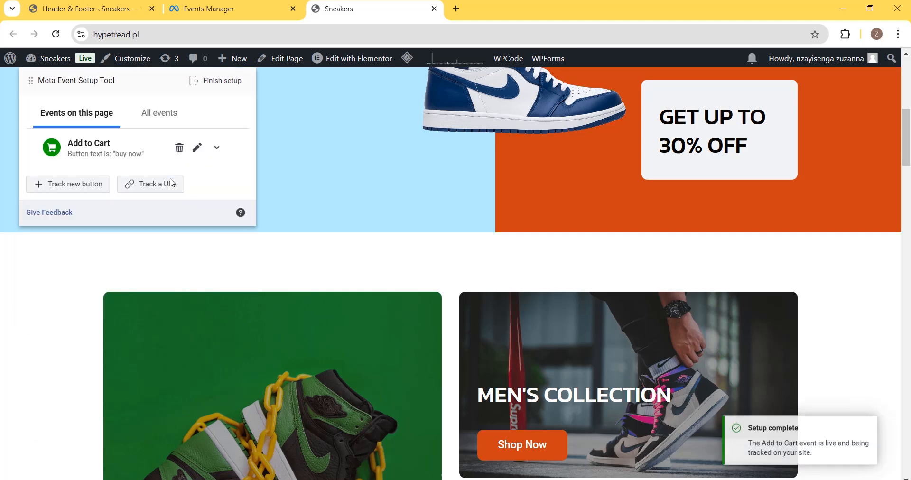
# Step: Open the shop page through the Shop Now link on the green sneaker banner above Trending Products
pyautogui.scroll(-6, 421, 300)
pyautogui.scroll(-2, 446, 342)
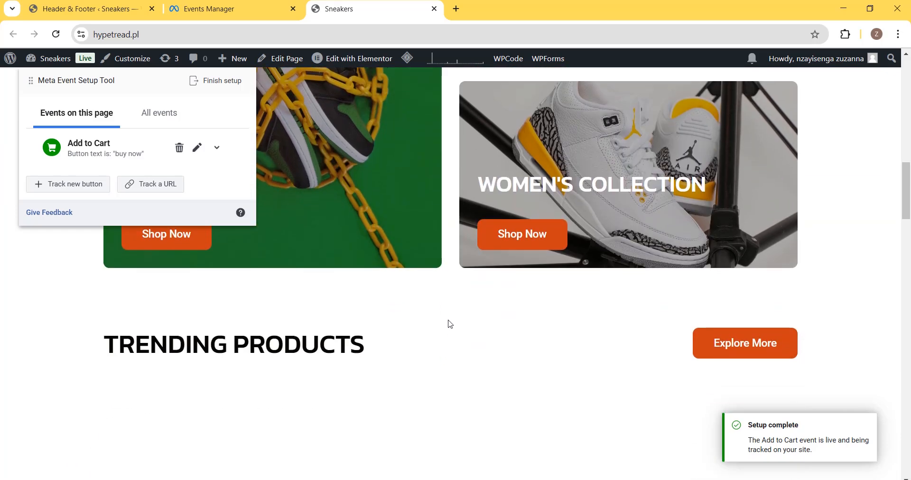
pyautogui.click(169, 246)
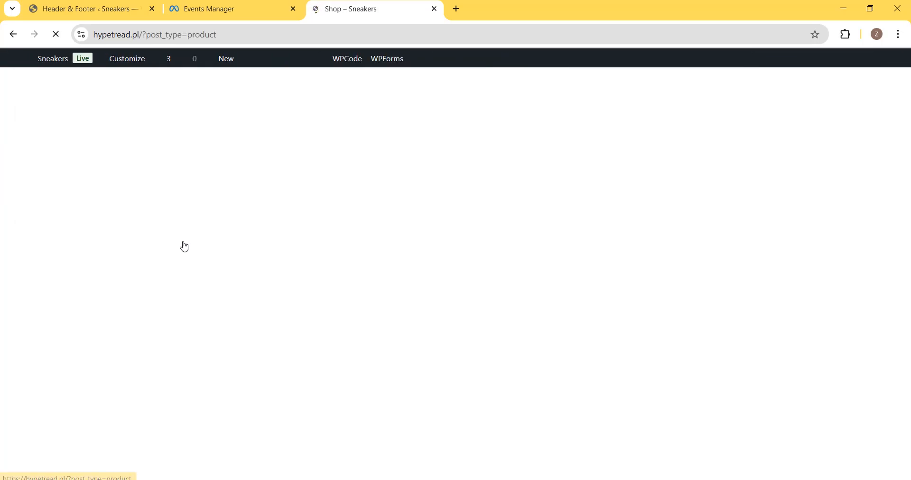
pyautogui.scroll(-5, 330, 297)
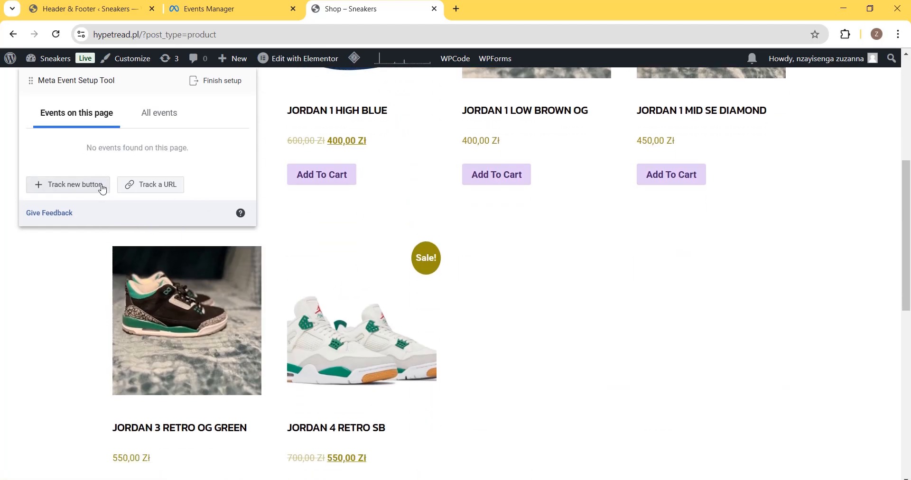
# Step: Track the Add To Cart button under Jordan 1 High Blue as an Add to Cart event and confirm it
pyautogui.click(78, 187)
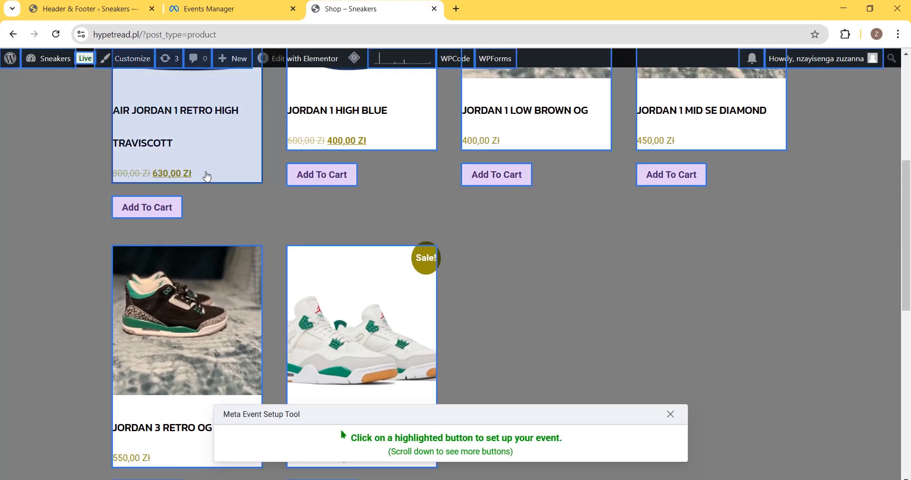
pyautogui.scroll(4, 474, 223)
pyautogui.scroll(-2, 475, 240)
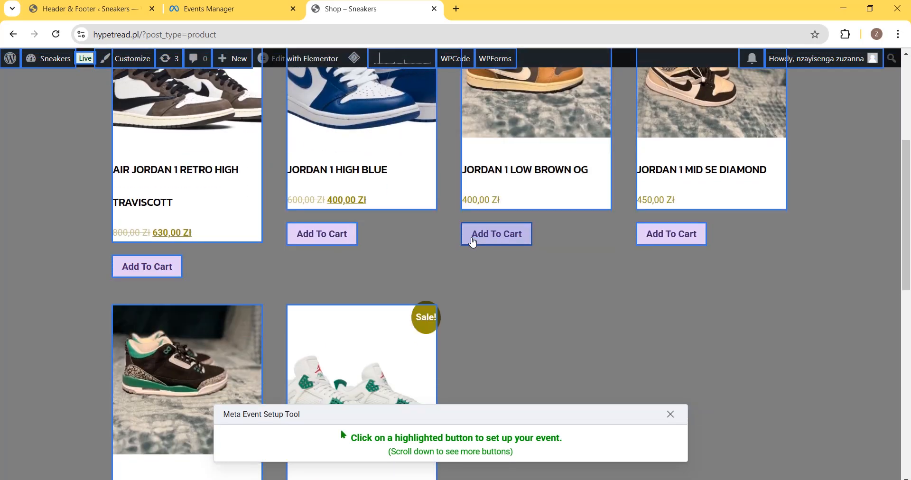
pyautogui.click(330, 241)
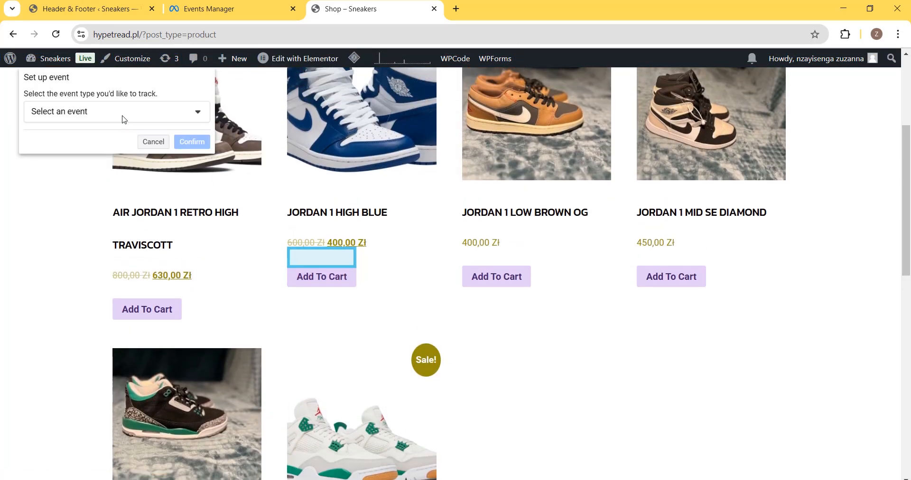
pyautogui.click(119, 112)
pyautogui.click(107, 140)
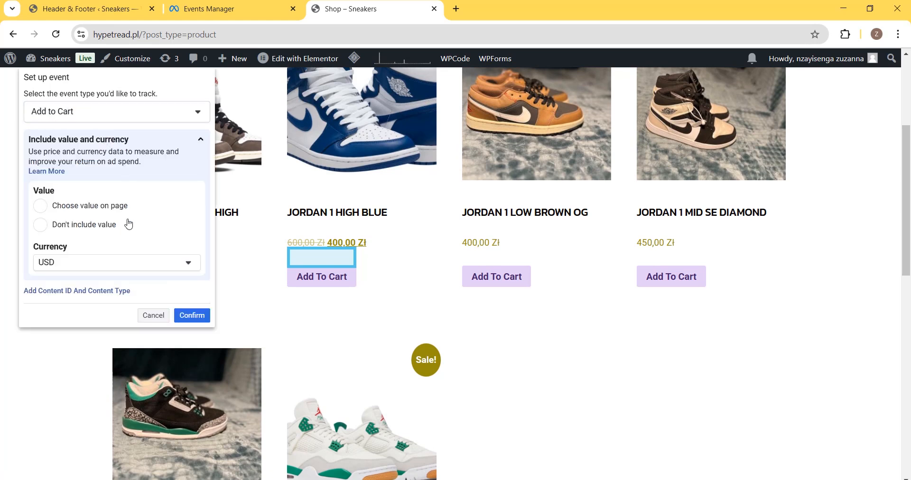
pyautogui.click(190, 315)
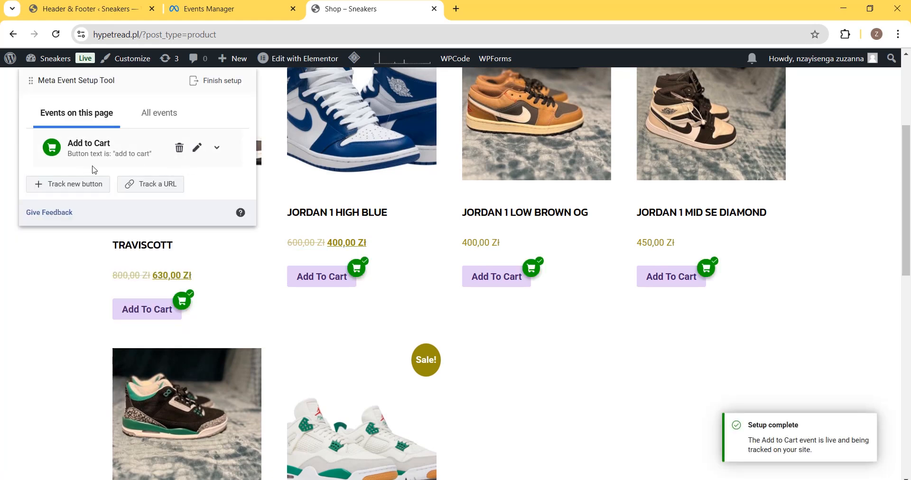
# Step: Return to the home page and start tracking a new button at the Subscribe & Get 10% Off form
pyautogui.scroll(-10, 283, 324)
pyautogui.scroll(15, 378, 205)
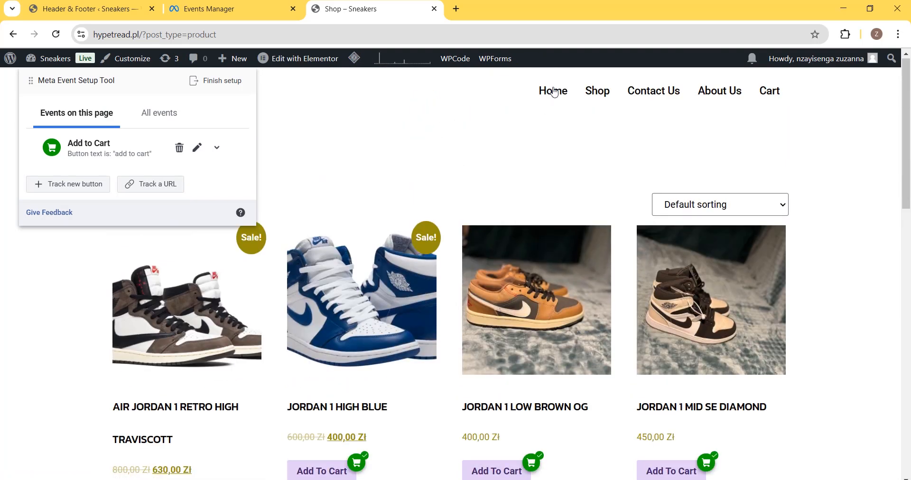
pyautogui.click(554, 91)
pyautogui.scroll(-5, 490, 236)
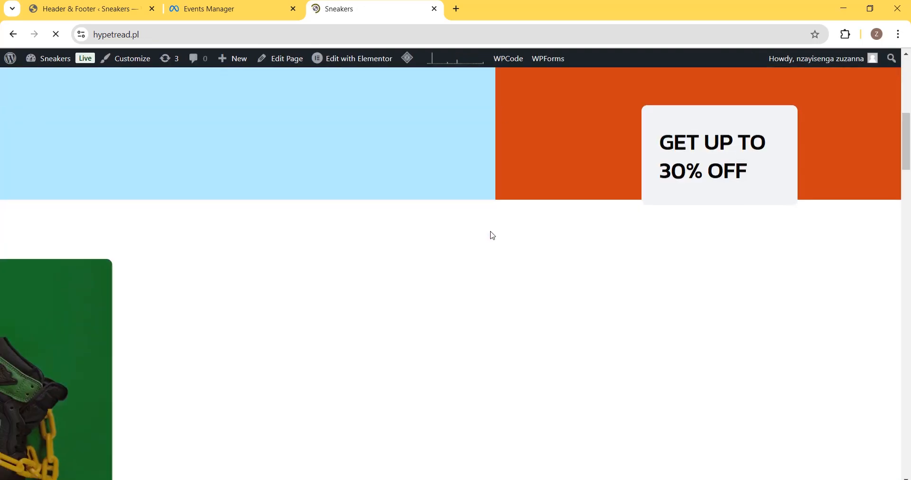
pyautogui.scroll(-20, 491, 232)
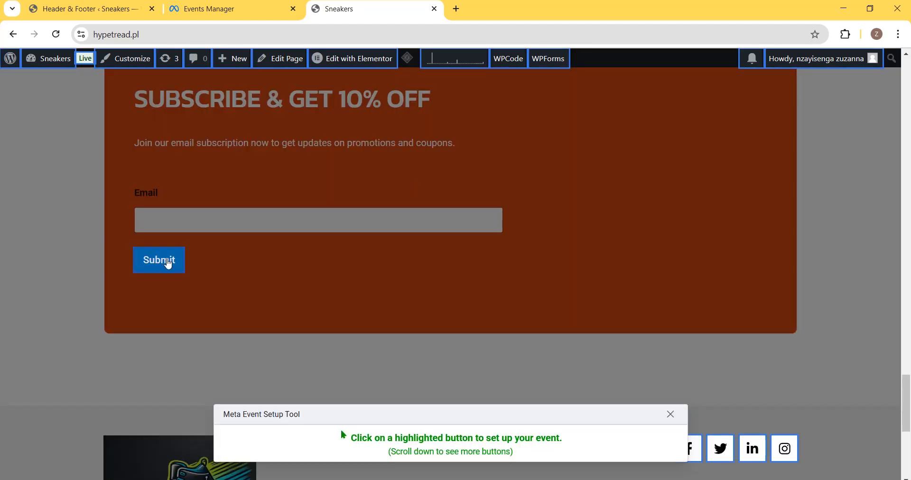
# Step: Assign the Subscribe event to the Submit button of the email subscription form and confirm it
pyautogui.click(168, 264)
pyautogui.click(117, 112)
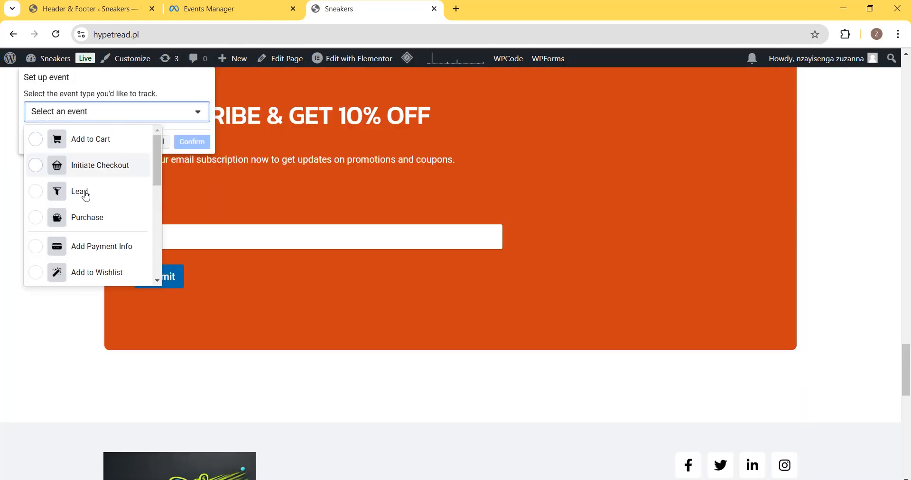
pyautogui.scroll(-3, 107, 242)
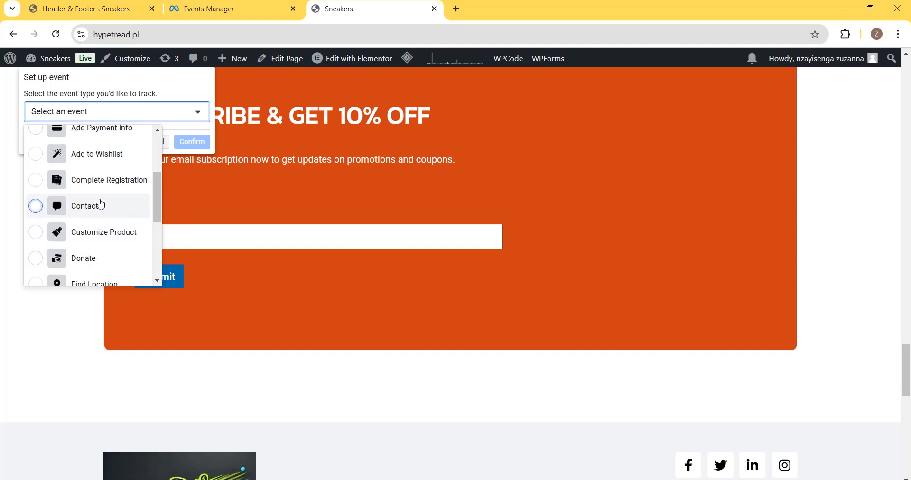
pyautogui.scroll(1, 83, 209)
pyautogui.scroll(1, 83, 209)
pyautogui.scroll(-5, 37, 223)
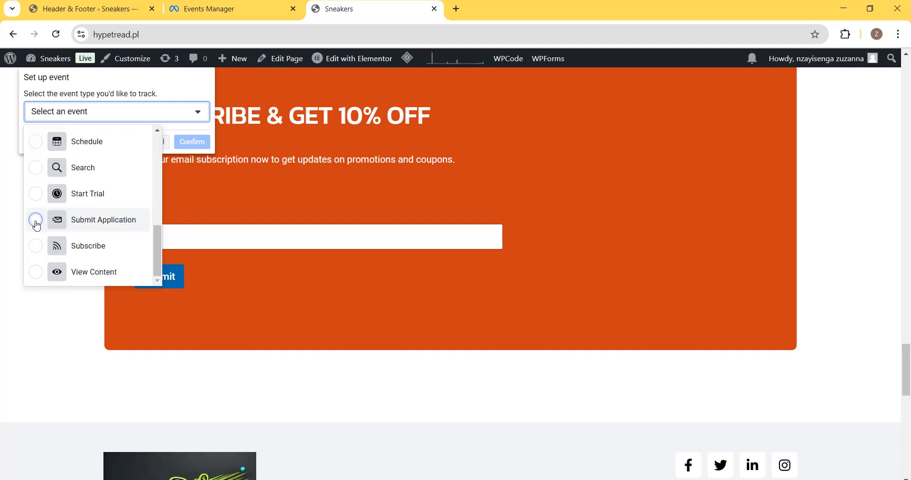
pyautogui.click(41, 244)
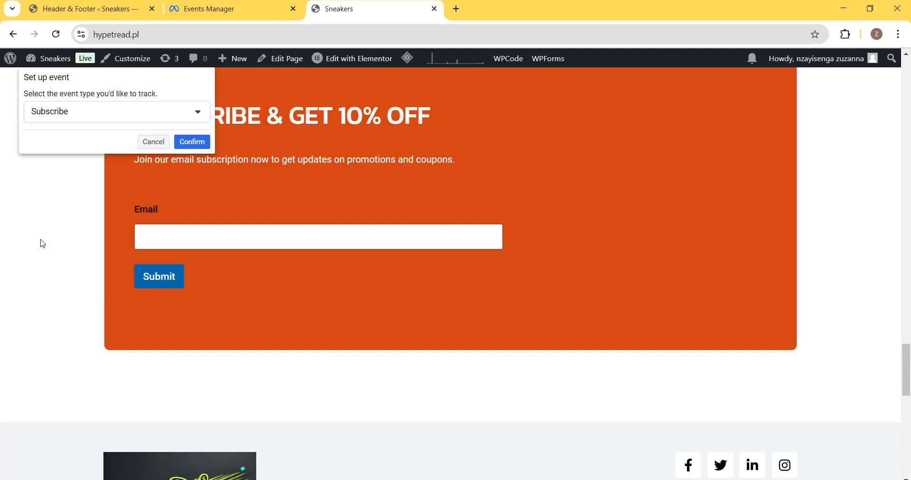
pyautogui.click(195, 145)
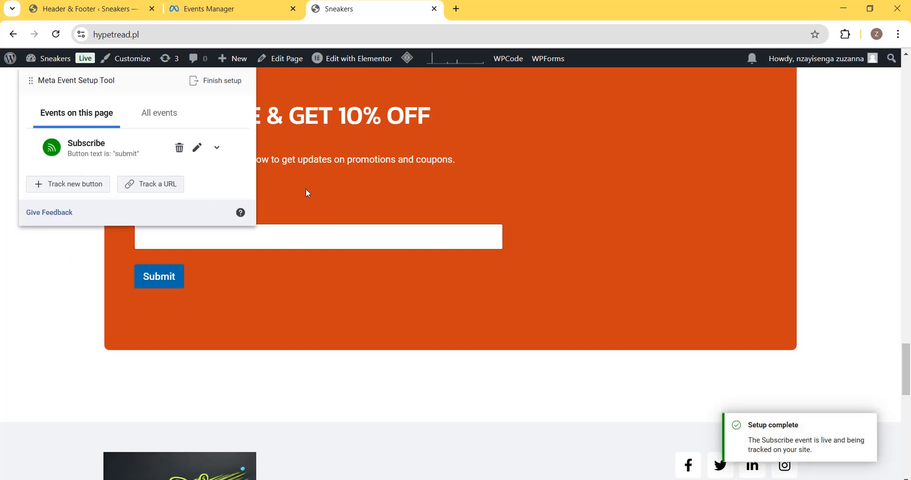
pyautogui.scroll(20, 309, 193)
pyautogui.scroll(4, 332, 206)
pyautogui.scroll(-1, 334, 216)
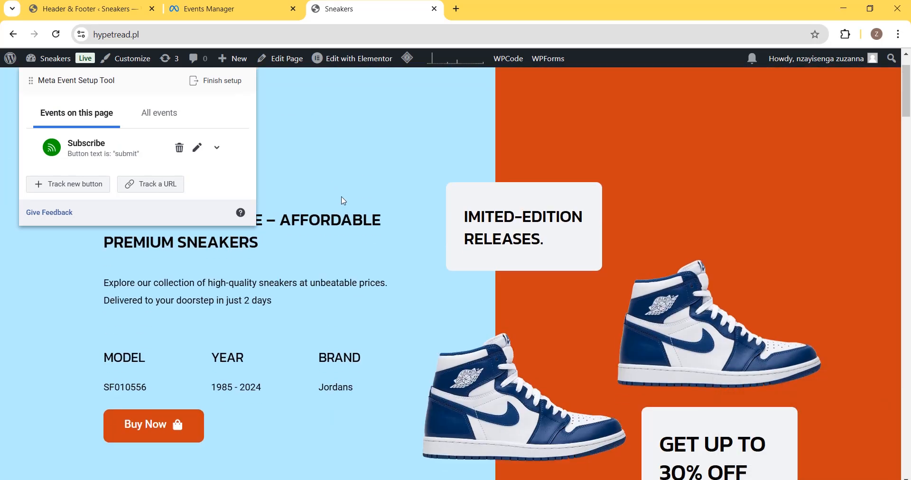
pyautogui.scroll(1, 399, 197)
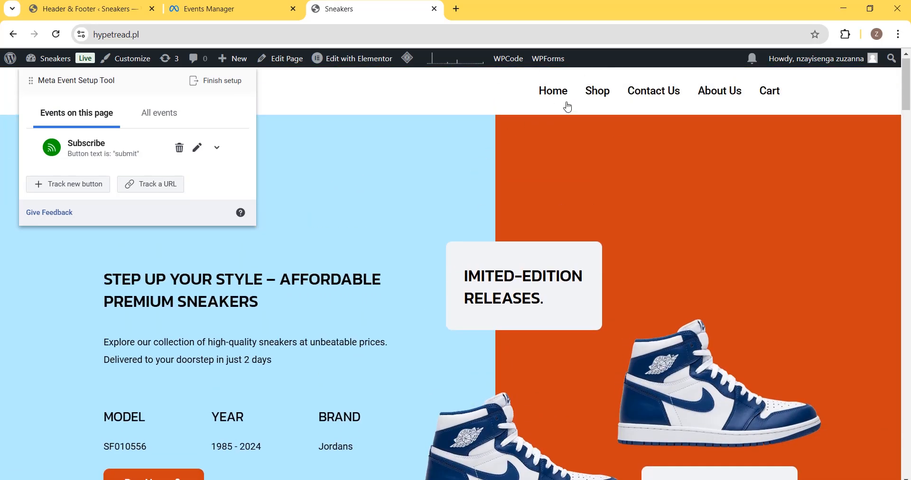
# Step: Open the Cart page, track its Proceed To Checkout button as an Initiate Checkout event, and confirm it
pyautogui.click(770, 94)
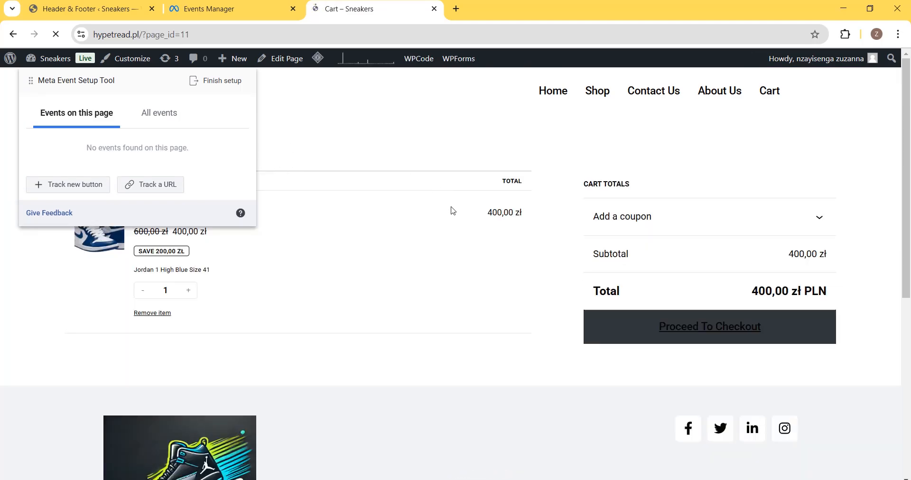
pyautogui.scroll(-2, 782, 226)
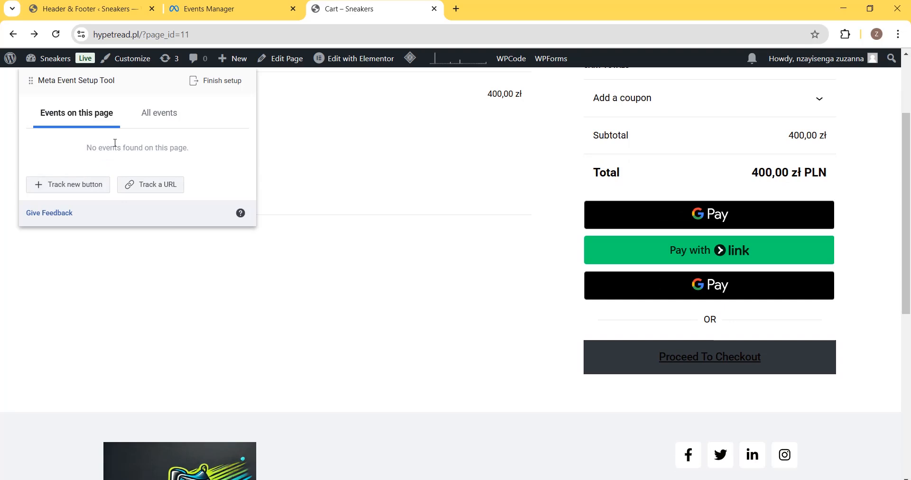
pyautogui.click(84, 189)
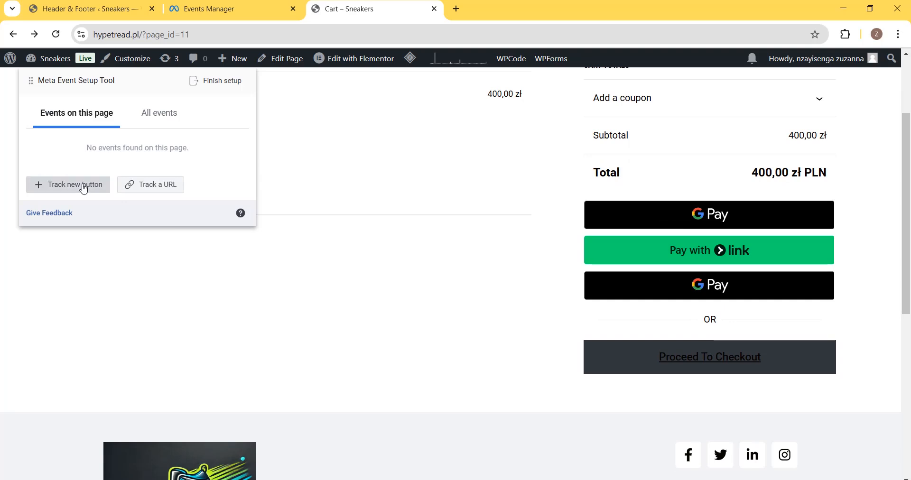
pyautogui.click(705, 364)
pyautogui.scroll(-2, 704, 364)
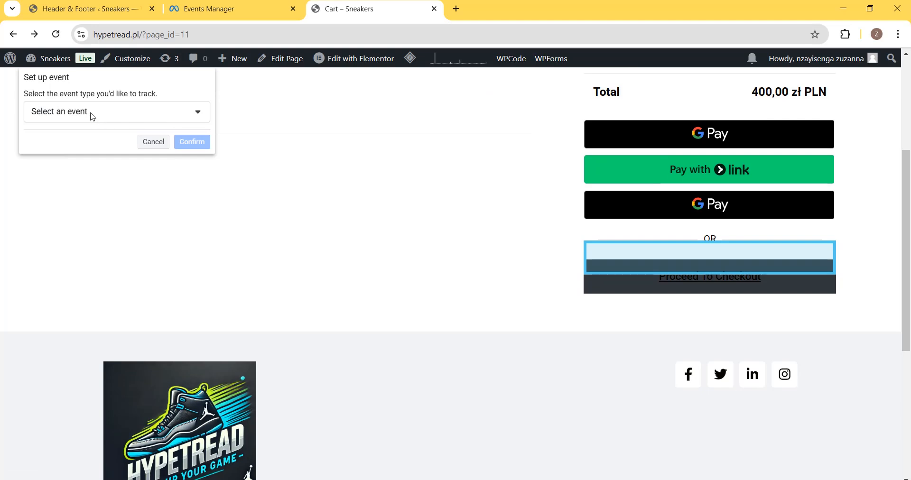
pyautogui.click(93, 118)
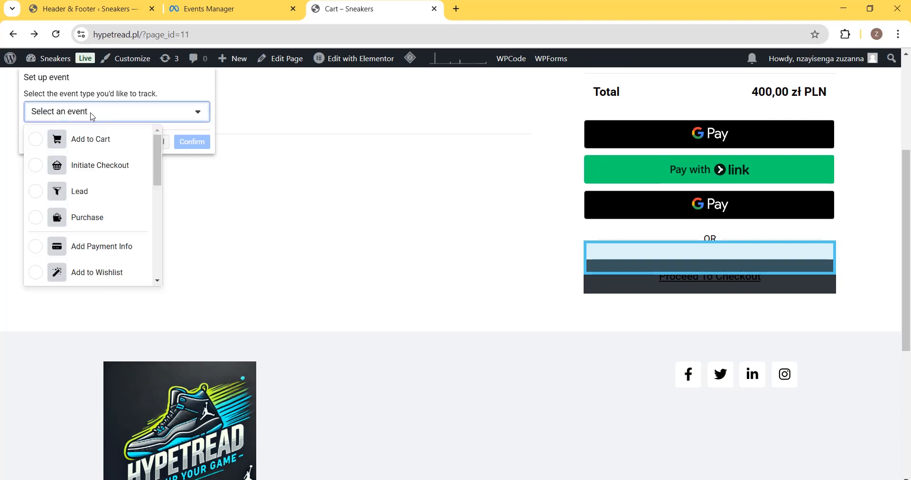
pyautogui.click(101, 167)
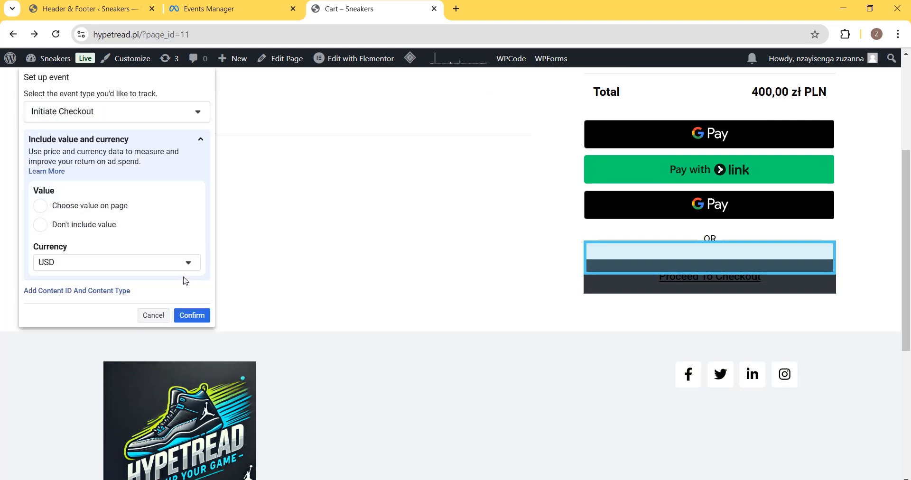
pyautogui.click(194, 316)
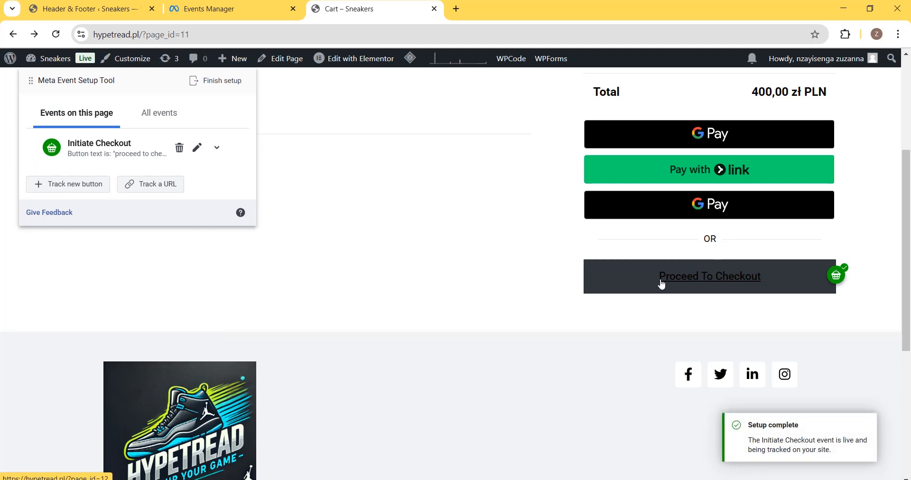
# Step: Proceed to the Checkout page, track its Place Order button as a Purchase event, and confirm it
pyautogui.click(728, 279)
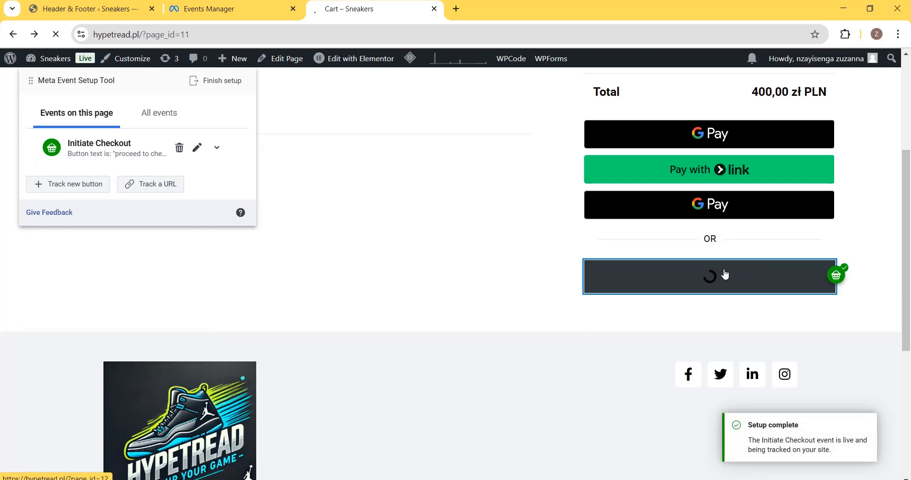
pyautogui.scroll(-4, 623, 241)
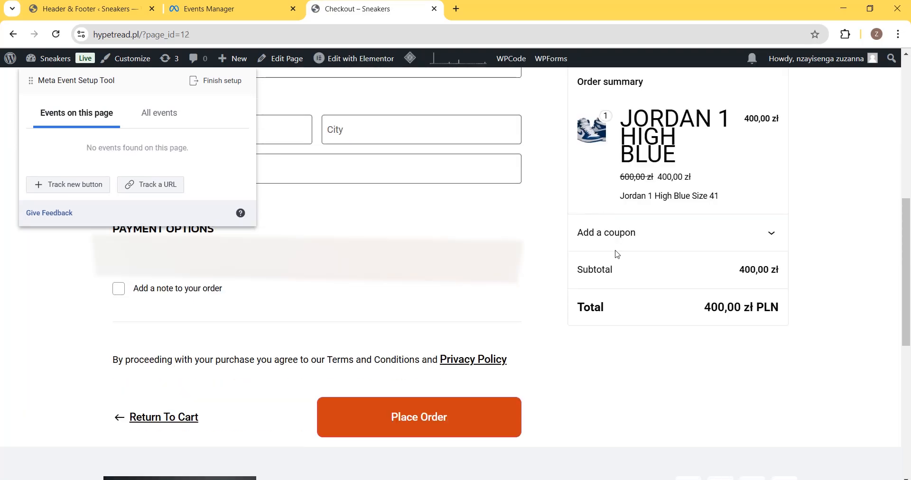
pyautogui.scroll(-4, 545, 303)
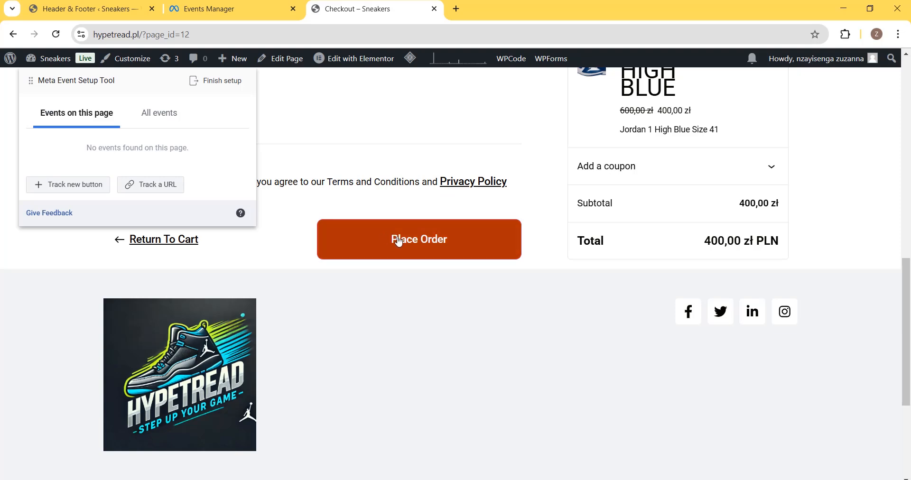
pyautogui.click(82, 186)
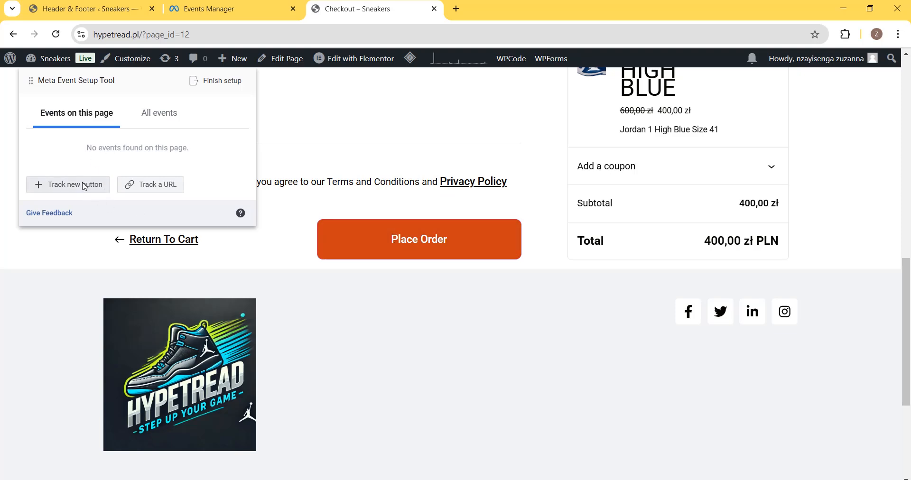
pyautogui.scroll(-4, 416, 230)
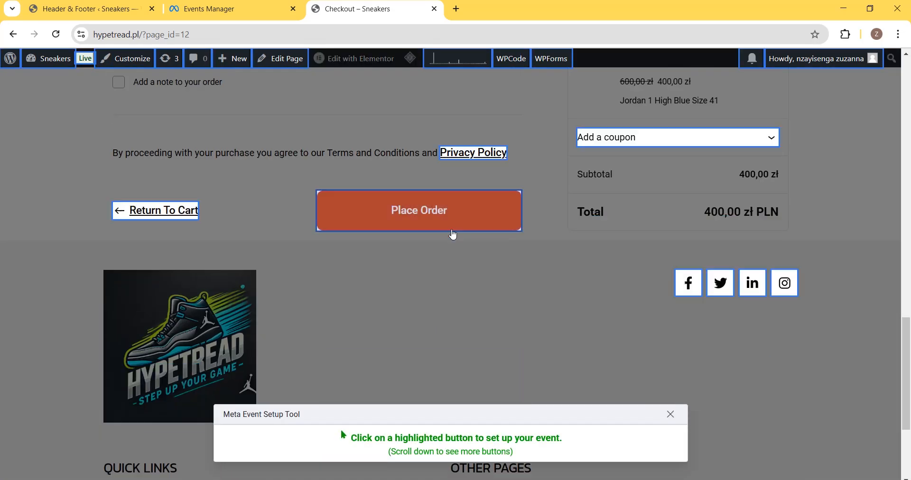
pyautogui.scroll(-1, 409, 211)
pyautogui.click(411, 213)
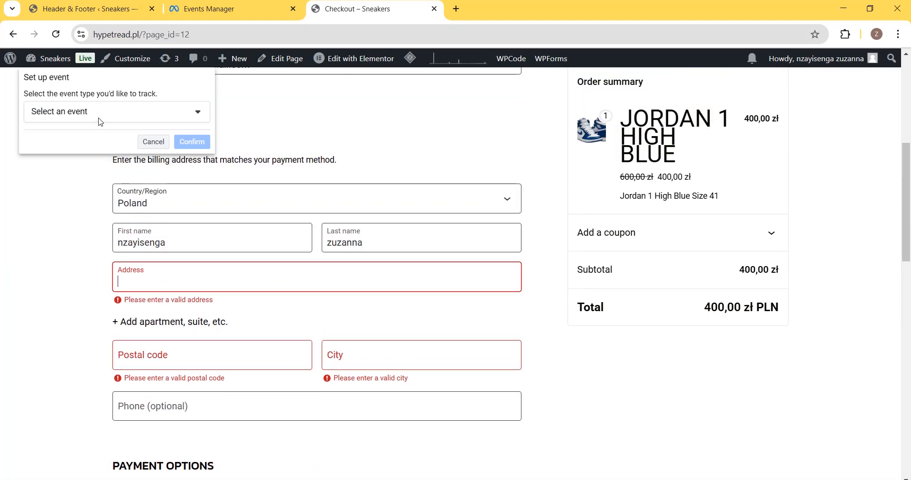
pyautogui.click(94, 113)
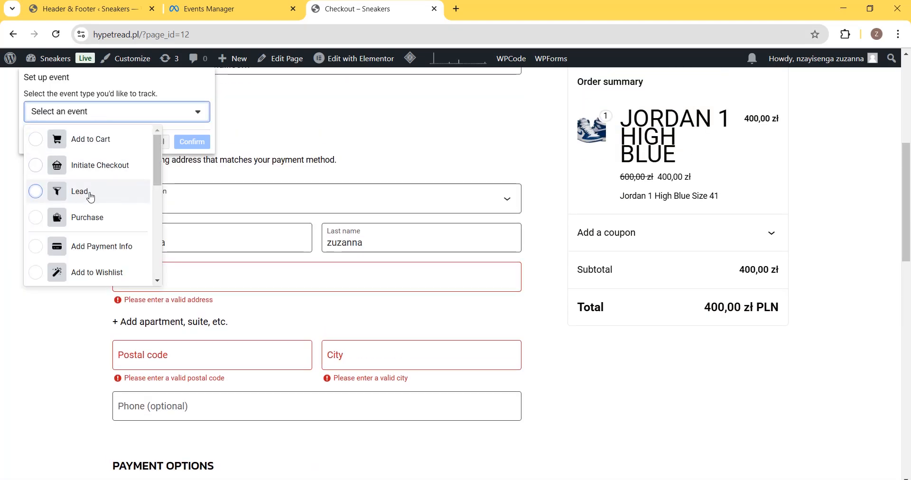
pyautogui.click(98, 220)
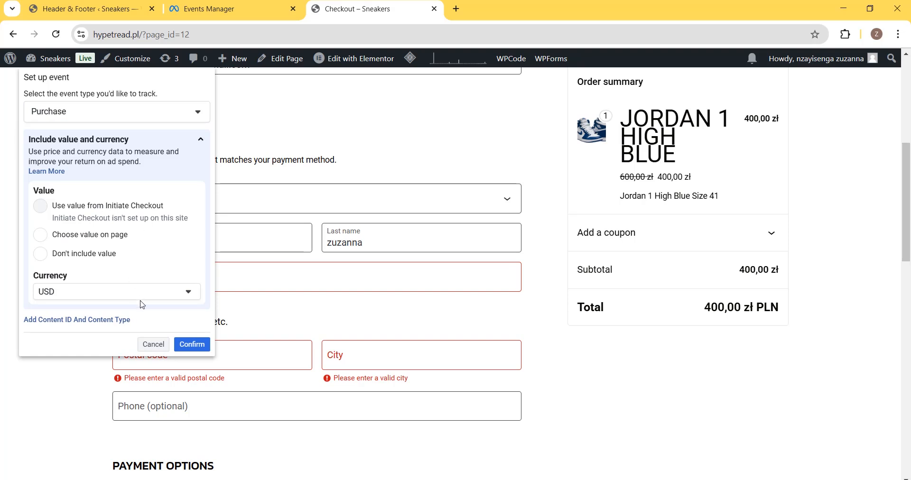
pyautogui.scroll(-3, 188, 358)
pyautogui.click(192, 346)
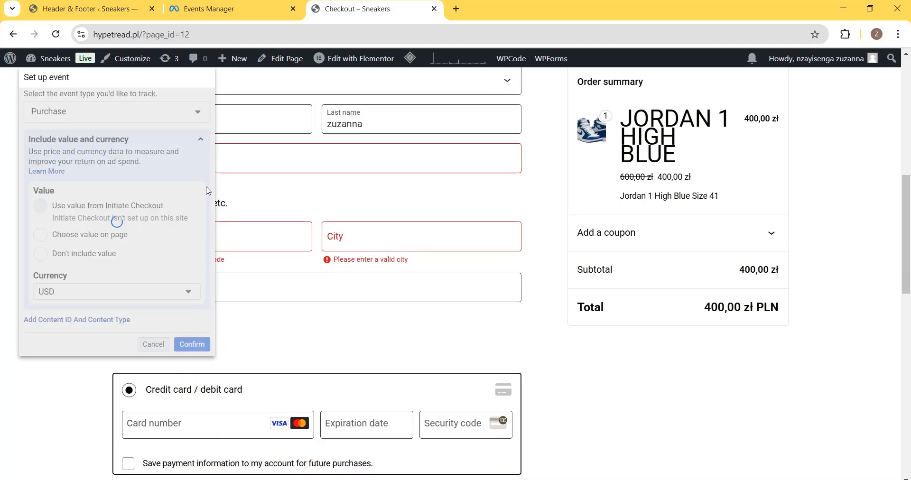
# Step: Track the "+ Add apartment, suite, etc." element on the Checkout page as an Add Payment Info event and confirm it
pyautogui.scroll(-5, 342, 434)
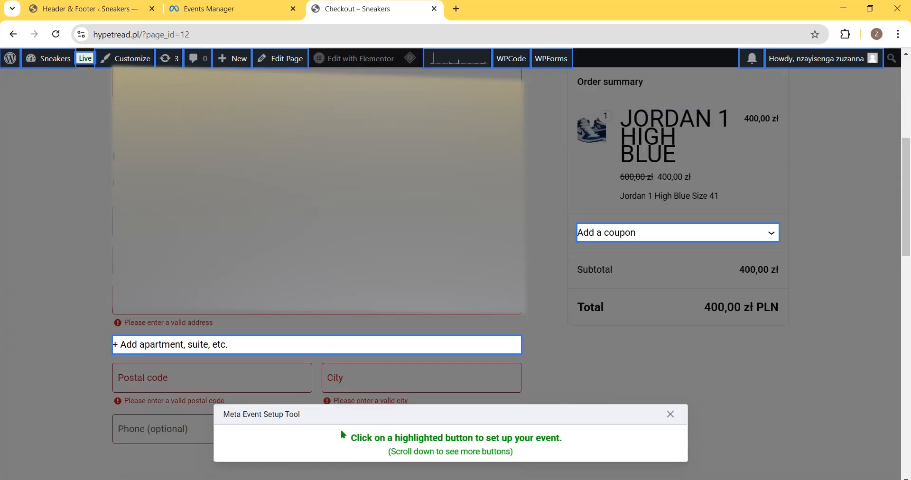
pyautogui.click(204, 345)
pyautogui.click(93, 114)
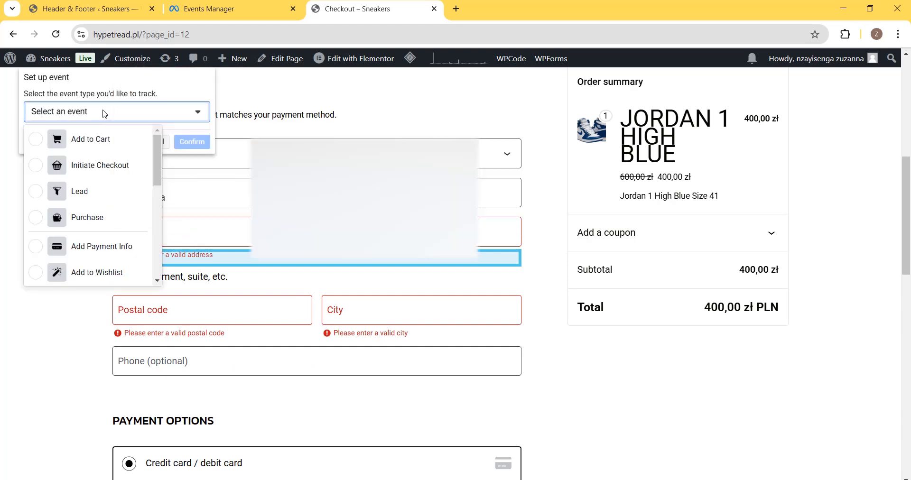
pyautogui.scroll(-2, 105, 215)
pyautogui.scroll(-1, 106, 215)
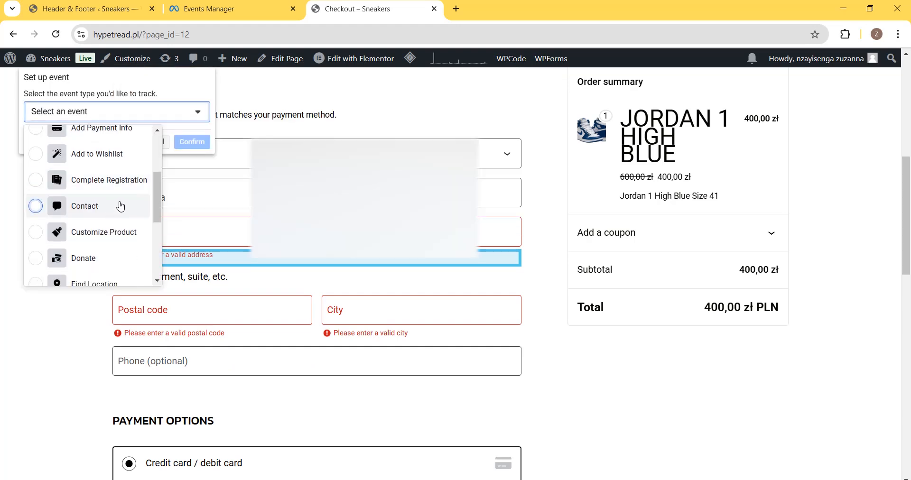
pyautogui.scroll(-1, 95, 209)
pyautogui.scroll(2, 71, 199)
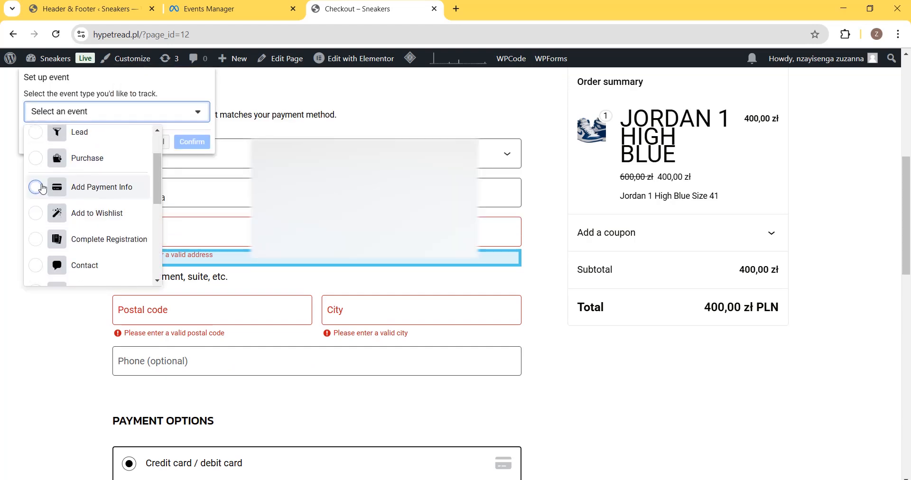
pyautogui.click(42, 189)
pyautogui.click(197, 144)
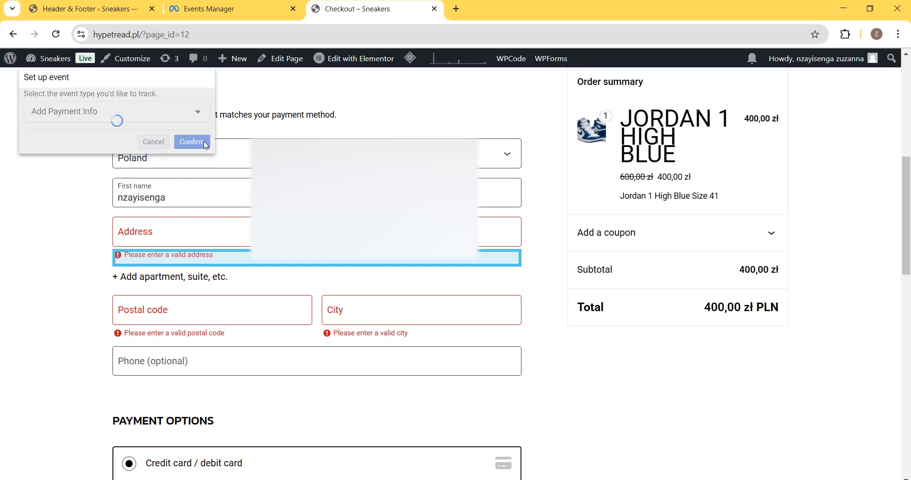
# Step: Finish the event setup with all listed events kept, close the feedback dialog, and go to Test Events in Events Manager
pyautogui.scroll(-5, 559, 254)
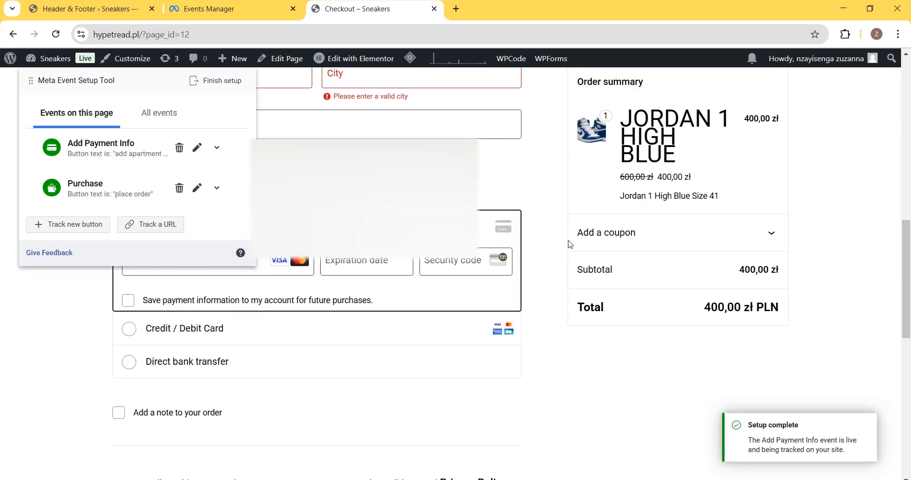
pyautogui.scroll(-10, 652, 245)
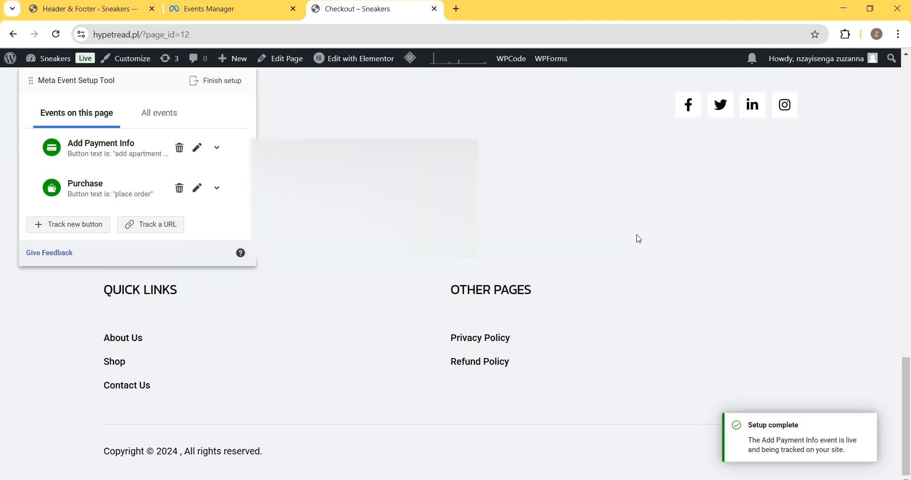
pyautogui.scroll(12, 635, 238)
pyautogui.scroll(8, 638, 240)
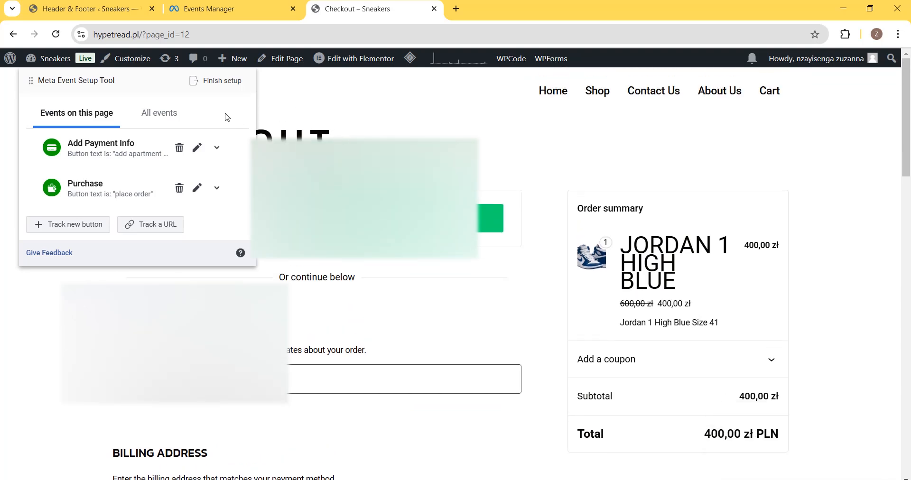
pyautogui.click(223, 81)
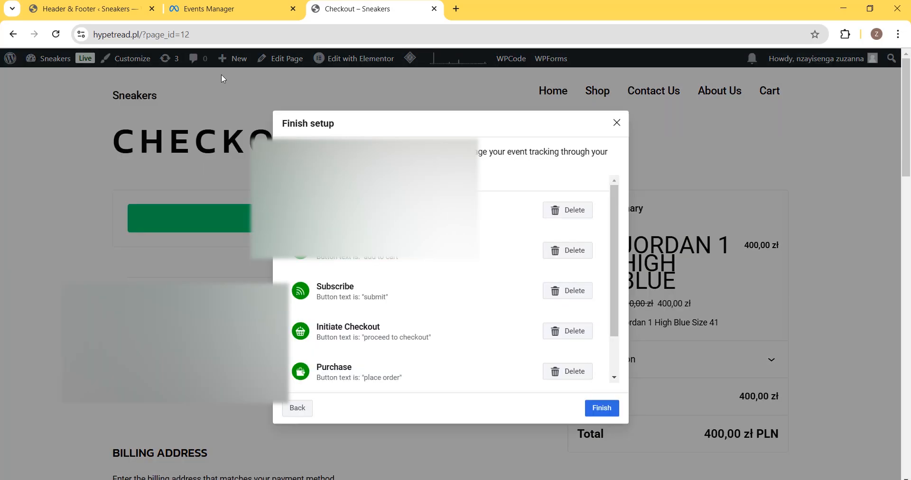
pyautogui.scroll(-3, 576, 366)
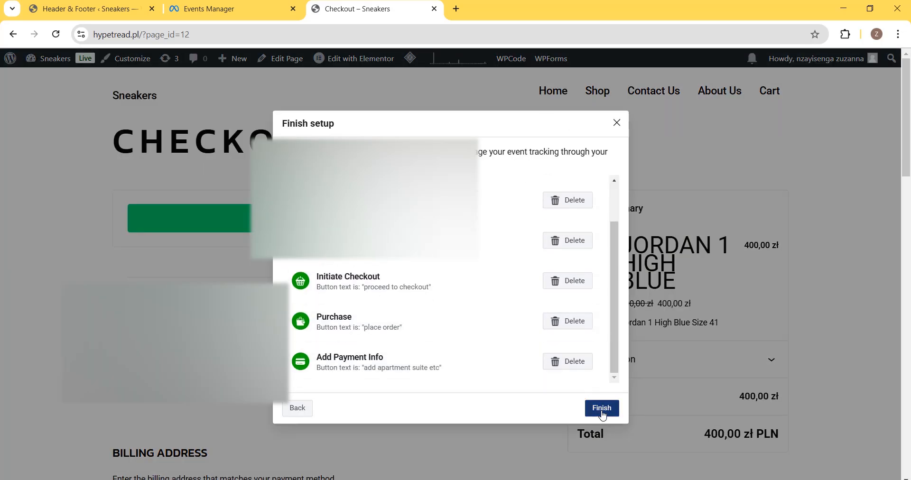
pyautogui.click(601, 408)
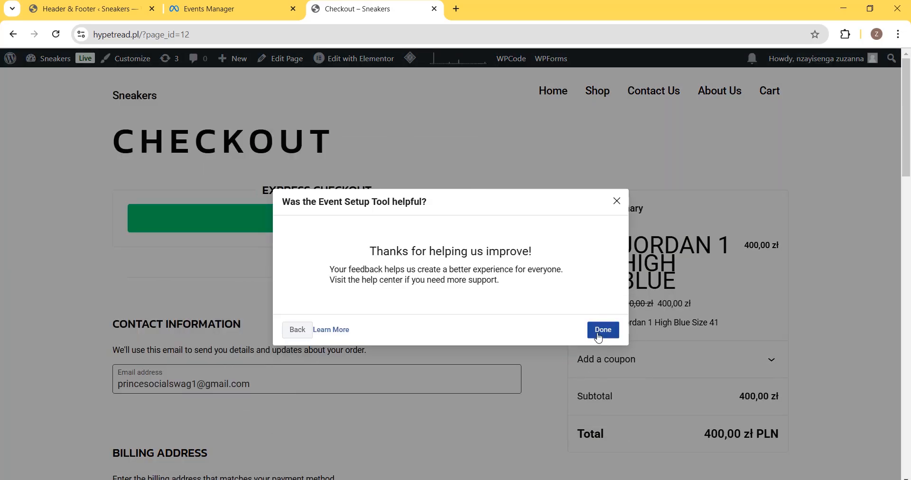
pyautogui.click(597, 333)
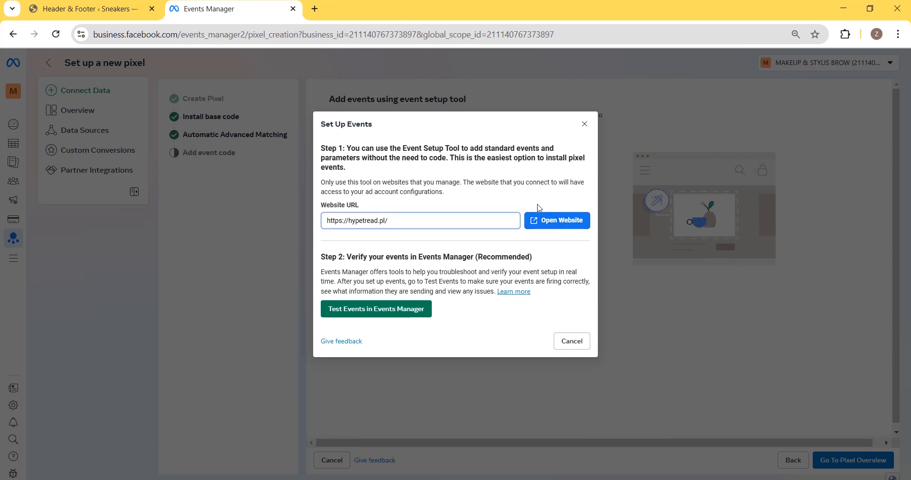
pyautogui.click(421, 312)
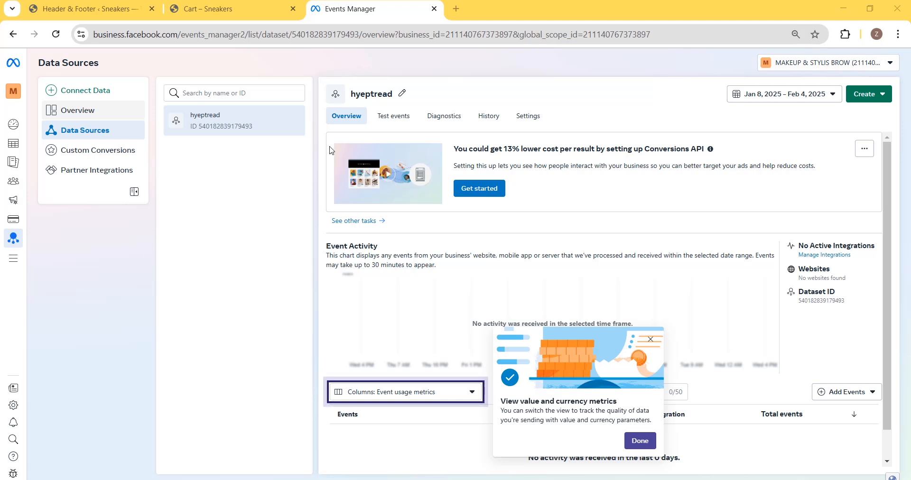
# Step: Open the Business settings of the MAKEUP & STYLIS BROW portfolio from the list of all Meta tools
pyautogui.moveTo(9, 197)
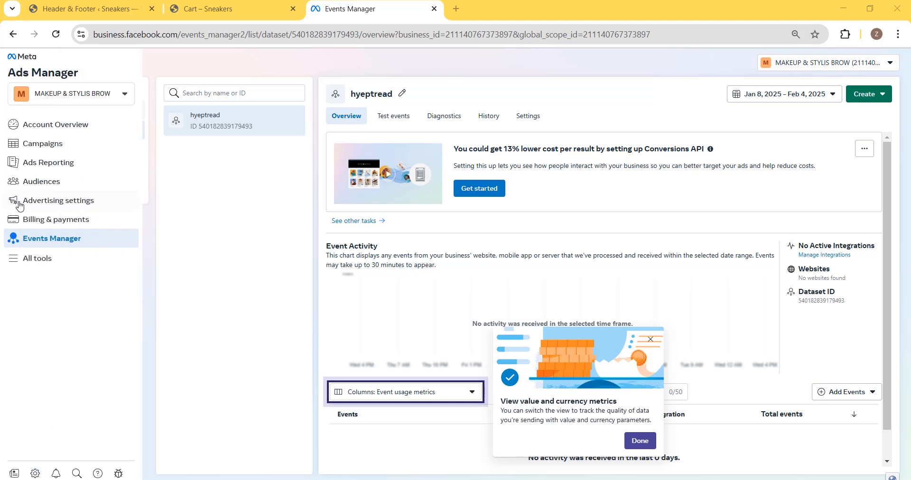
pyautogui.click(26, 263)
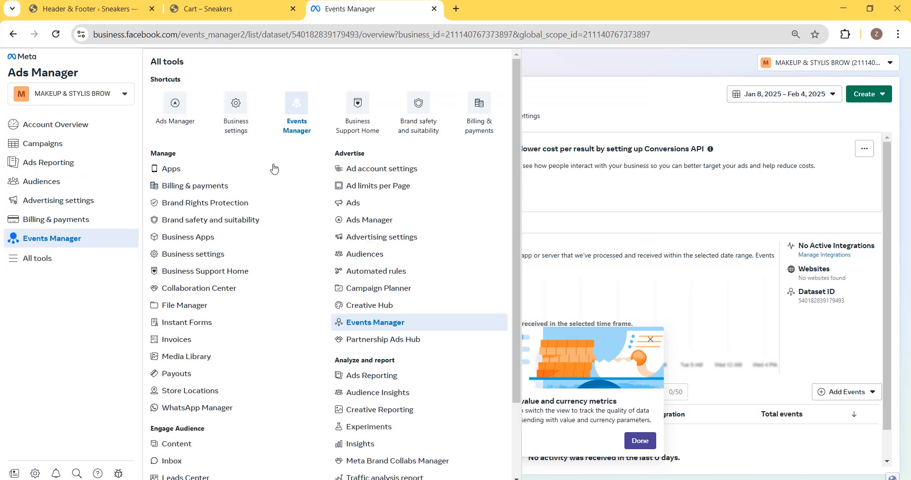
pyautogui.click(240, 105)
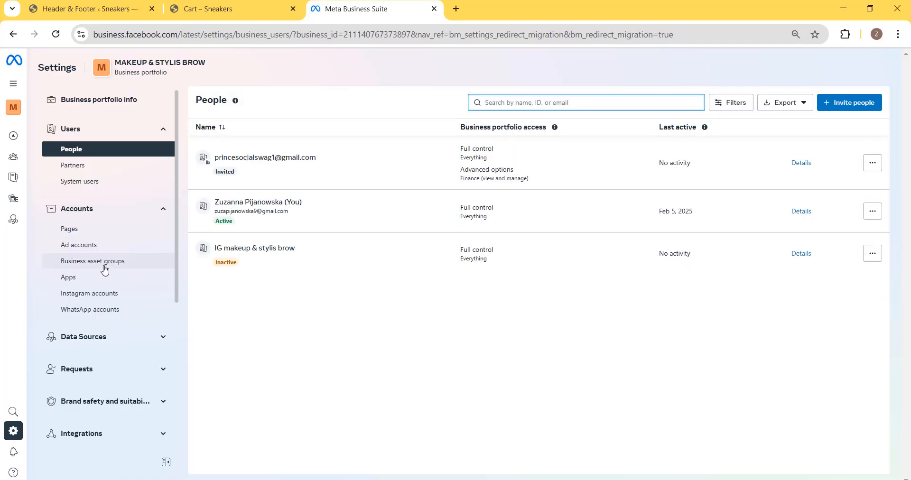
# Step: Switch from the new Settings to the classic Business Manager settings and accept going to the classic version
pyautogui.scroll(-3, 104, 265)
pyautogui.scroll(-3, 112, 269)
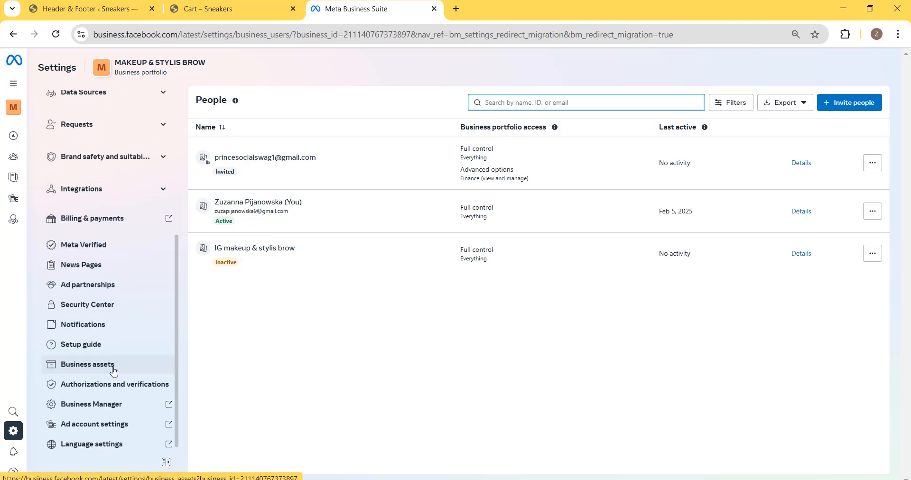
pyautogui.click(107, 401)
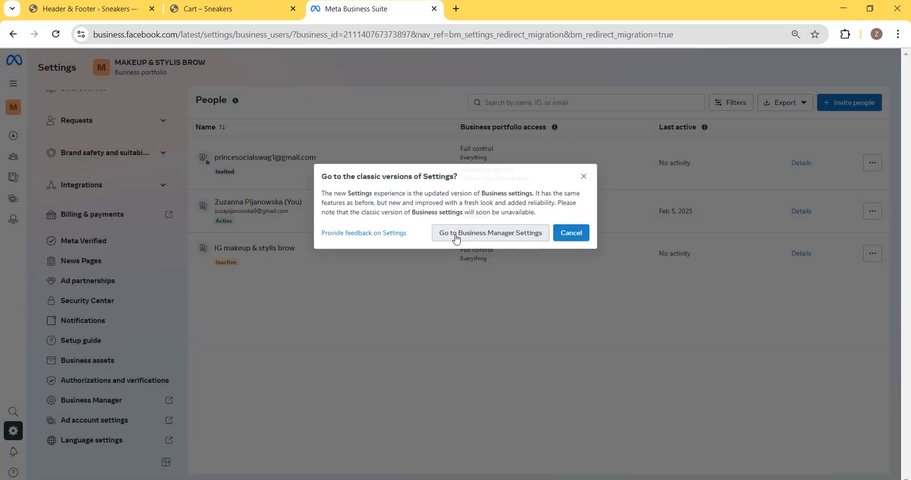
pyautogui.click(456, 235)
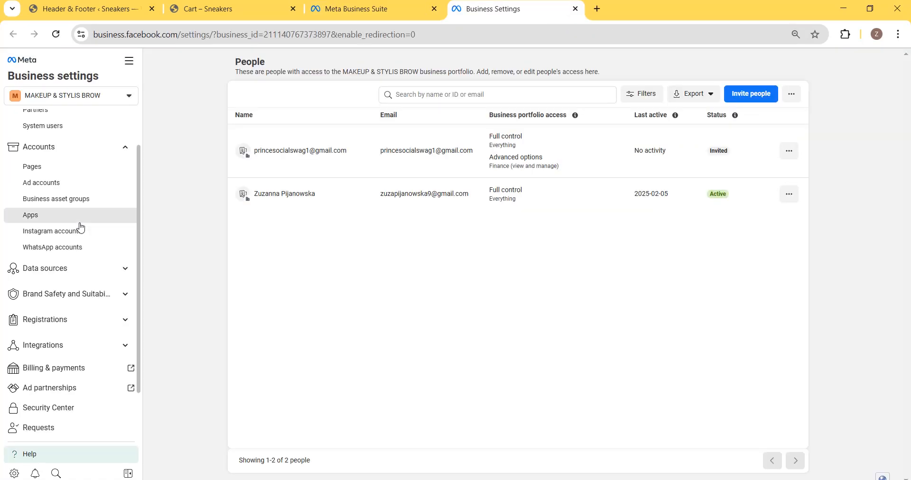
# Step: Open the Datasets page among the data sources in Business settings
pyautogui.scroll(-2, 75, 229)
pyautogui.click(70, 211)
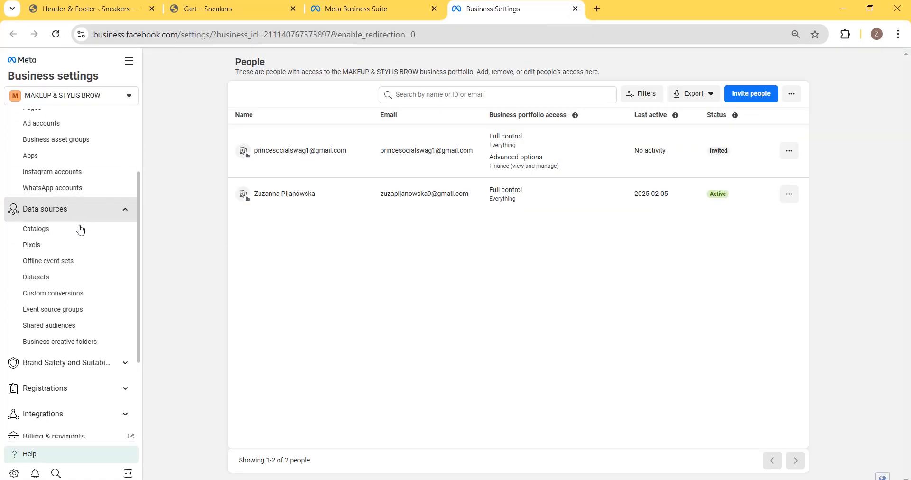
pyautogui.click(67, 279)
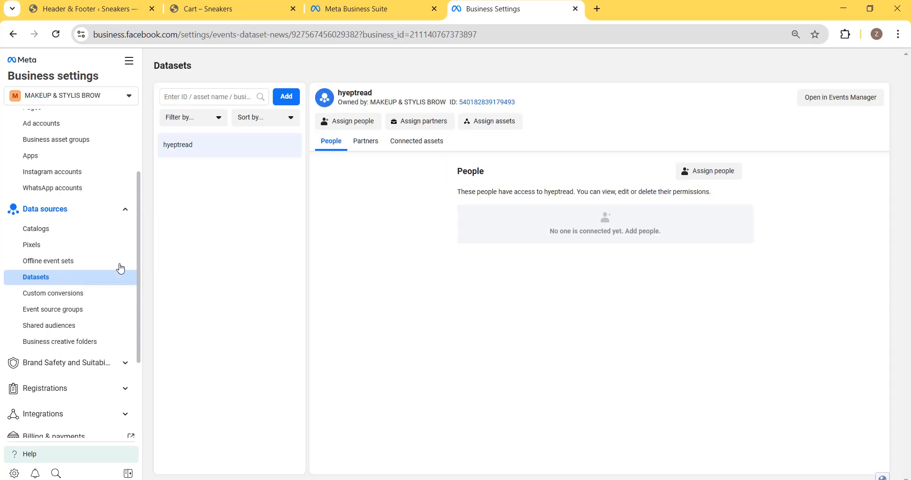
# Step: Assign all listed ad accounts, here suzy beauty, to the hyeptread dataset and close the confirmation
pyautogui.click(493, 125)
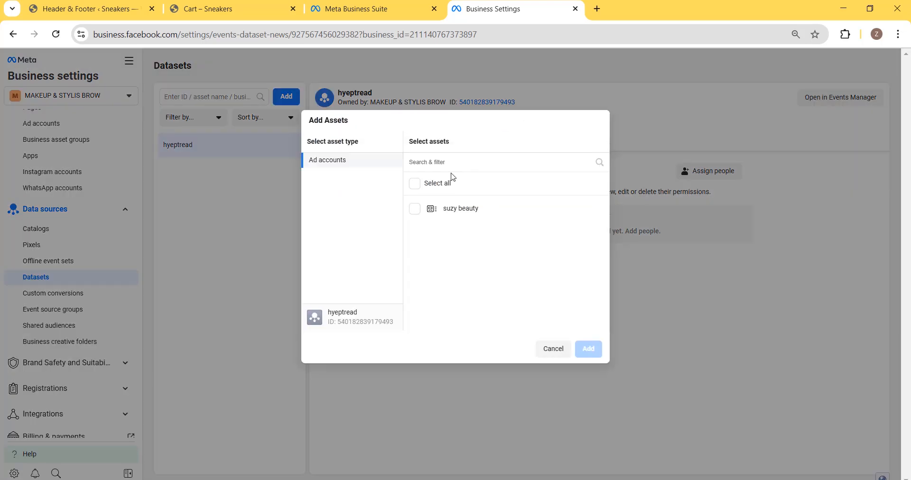
pyautogui.click(415, 185)
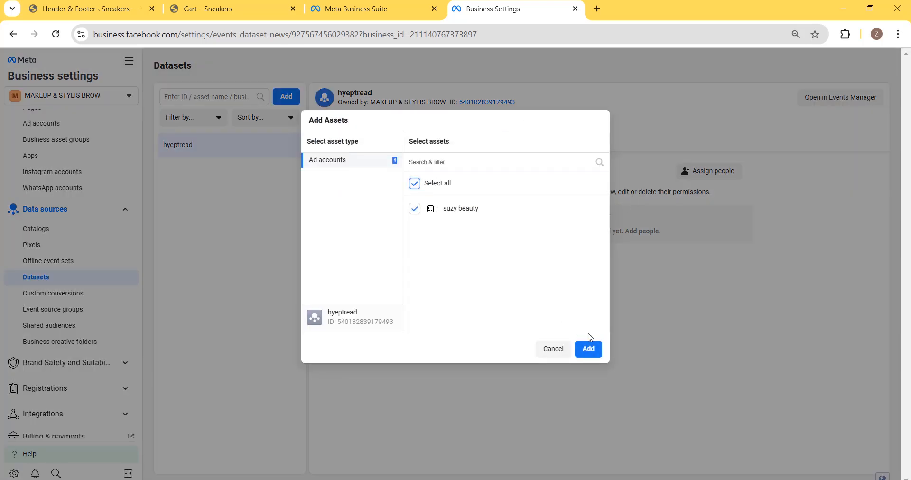
pyautogui.click(588, 349)
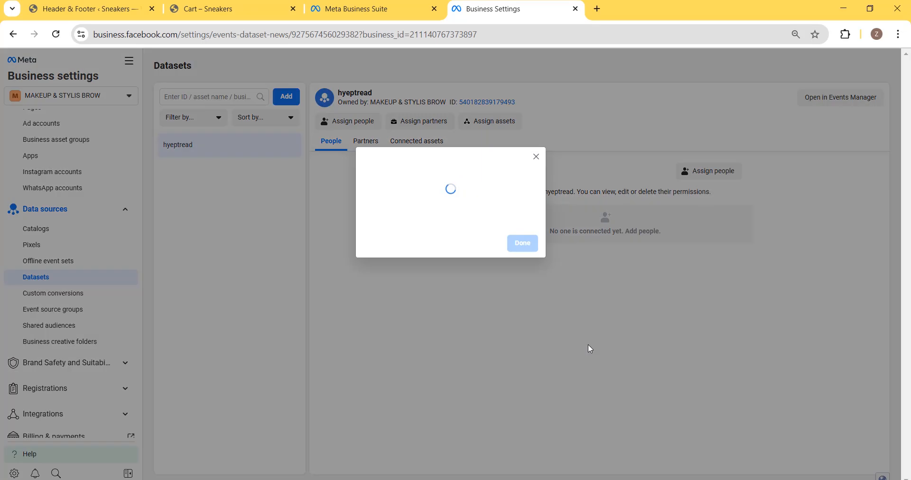
pyautogui.click(527, 227)
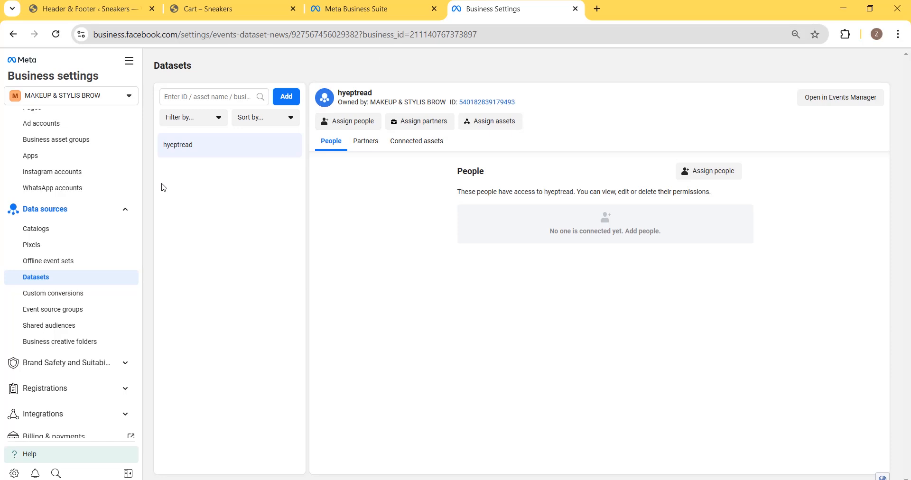
# Step: Assign only the second listed person to the hyeptread dataset with Use events dataset and full-control Manage events dataset access, and close the confirmation
pyautogui.click(366, 128)
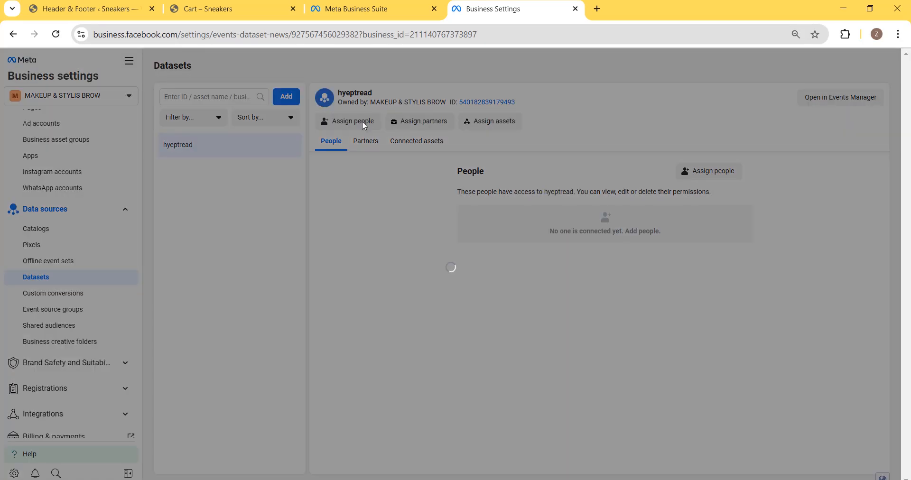
pyautogui.click(272, 176)
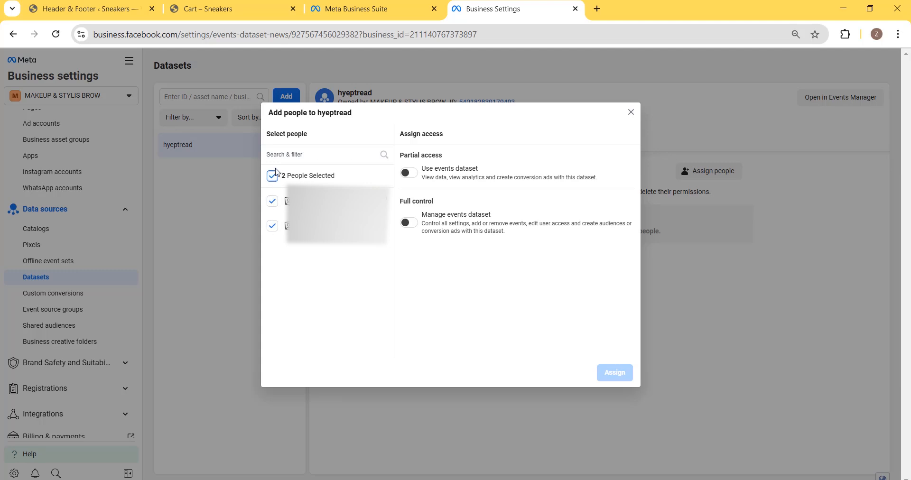
pyautogui.click(273, 201)
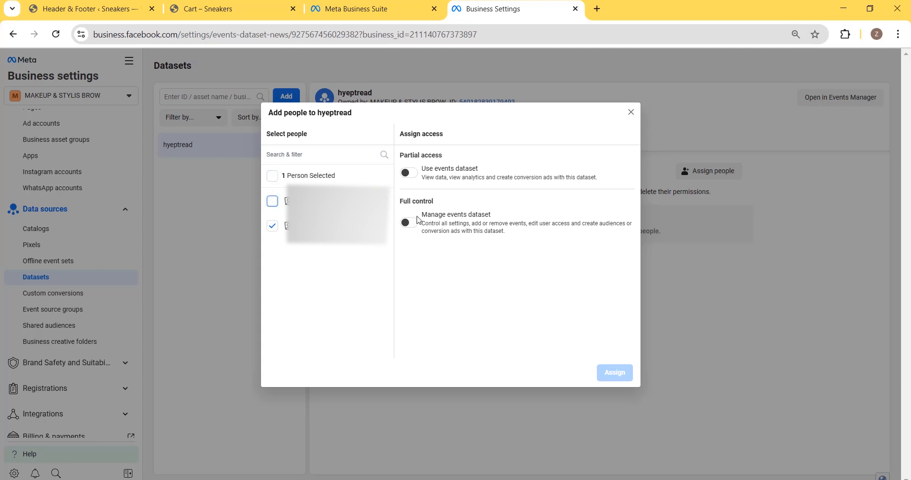
pyautogui.click(411, 174)
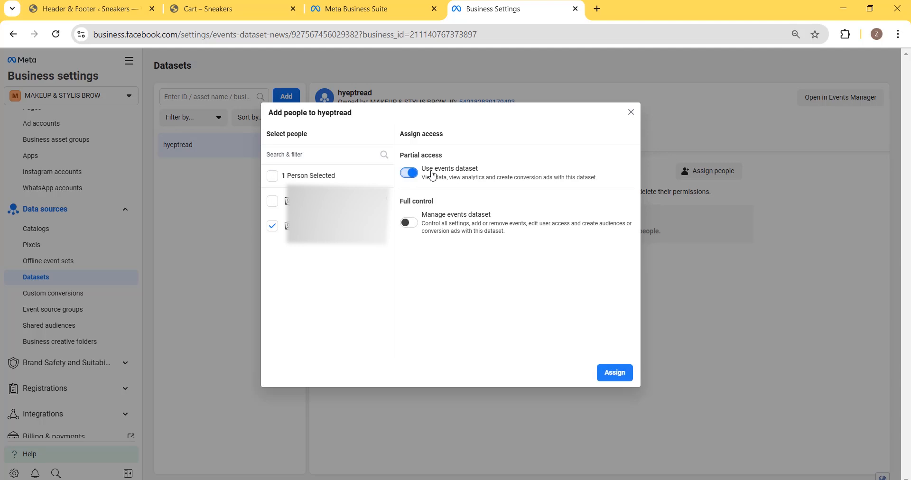
pyautogui.click(409, 223)
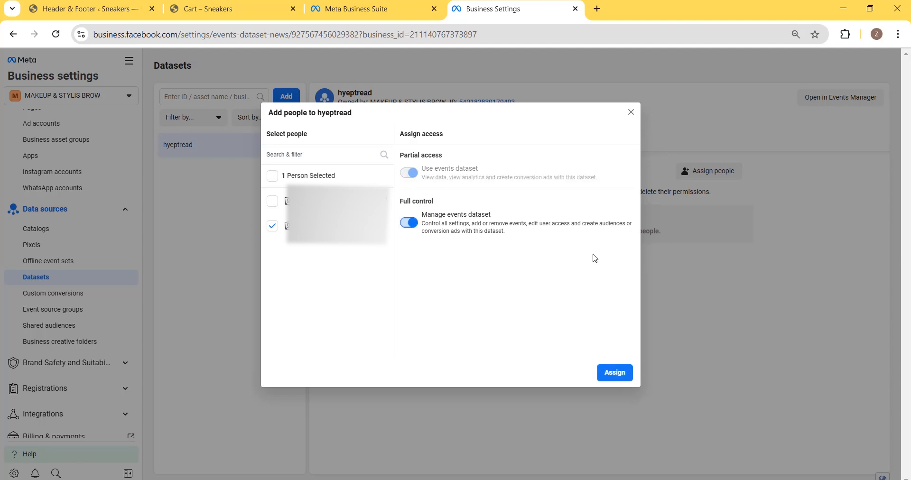
pyautogui.click(621, 379)
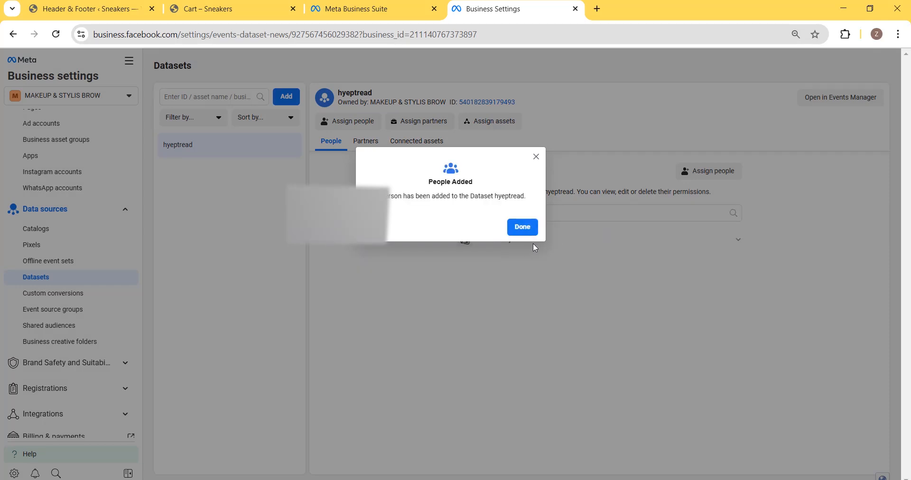
pyautogui.click(529, 229)
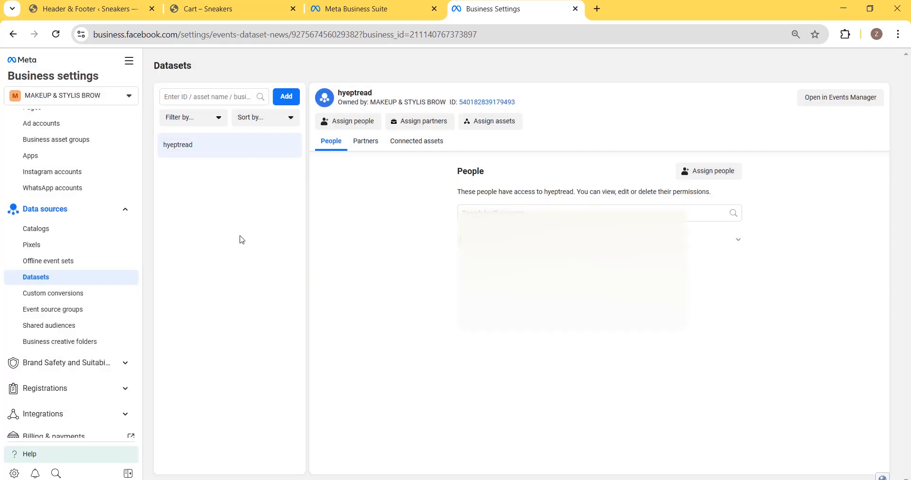